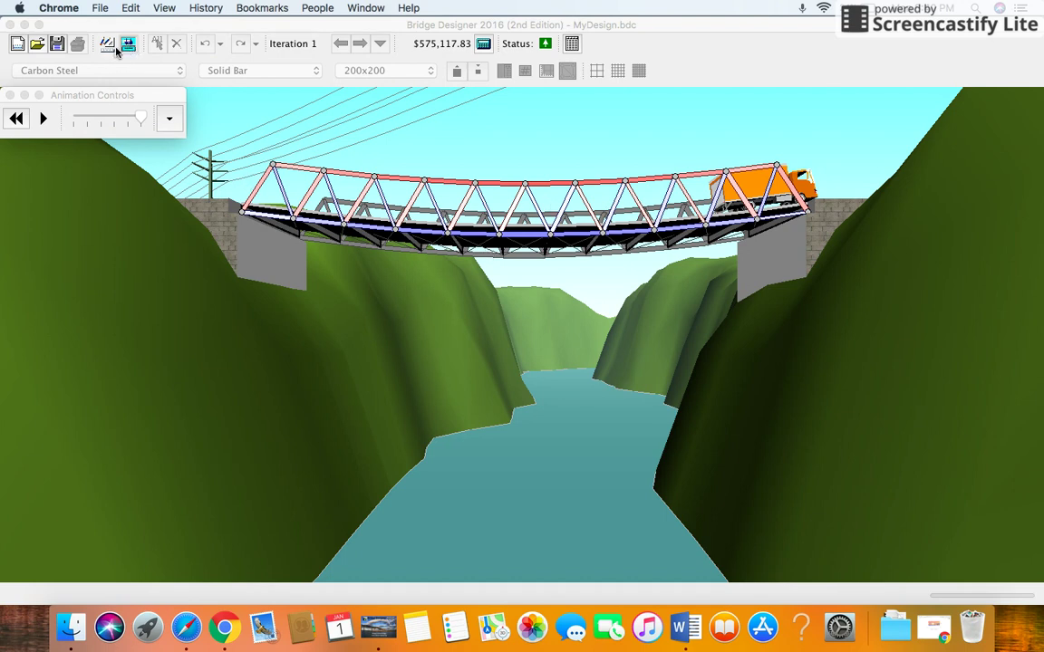
- Rerun the load test on the truss bridge and return to the drawing board
left_click(107, 52)
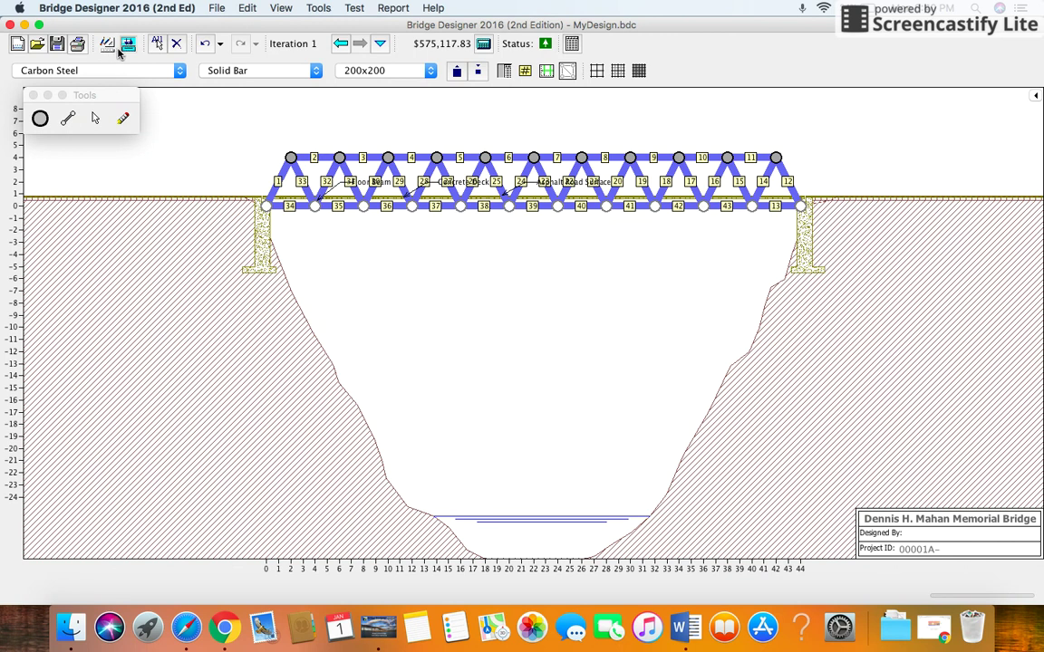
left_click(128, 43)
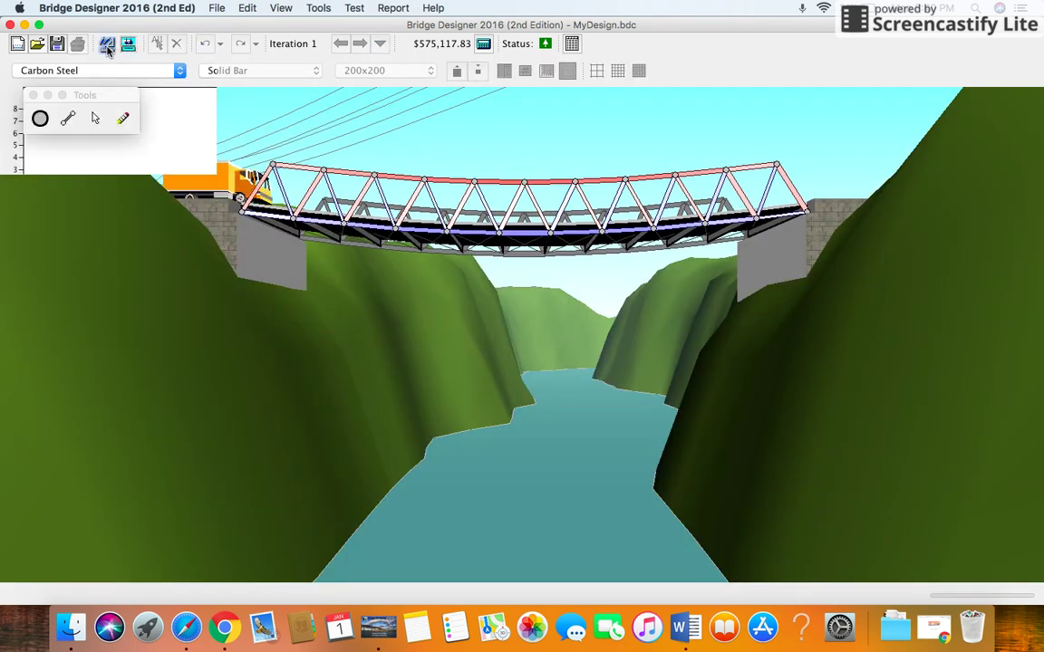
left_click(107, 44)
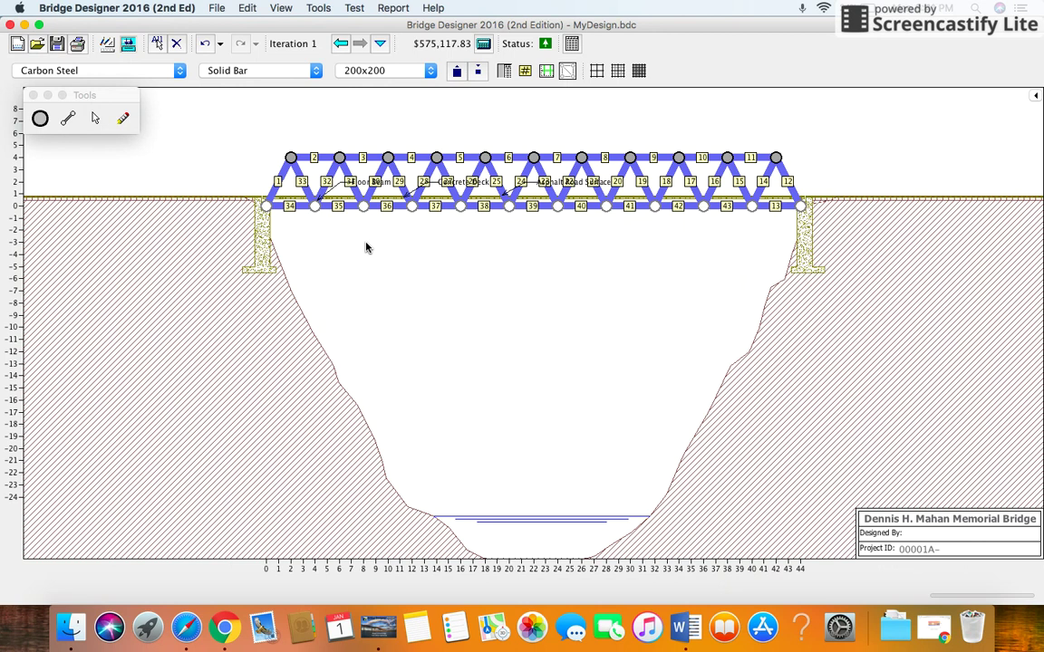
- Show the member list beside the drawing and examine member 1's cross section, compression and tension results
left_click(505, 73)
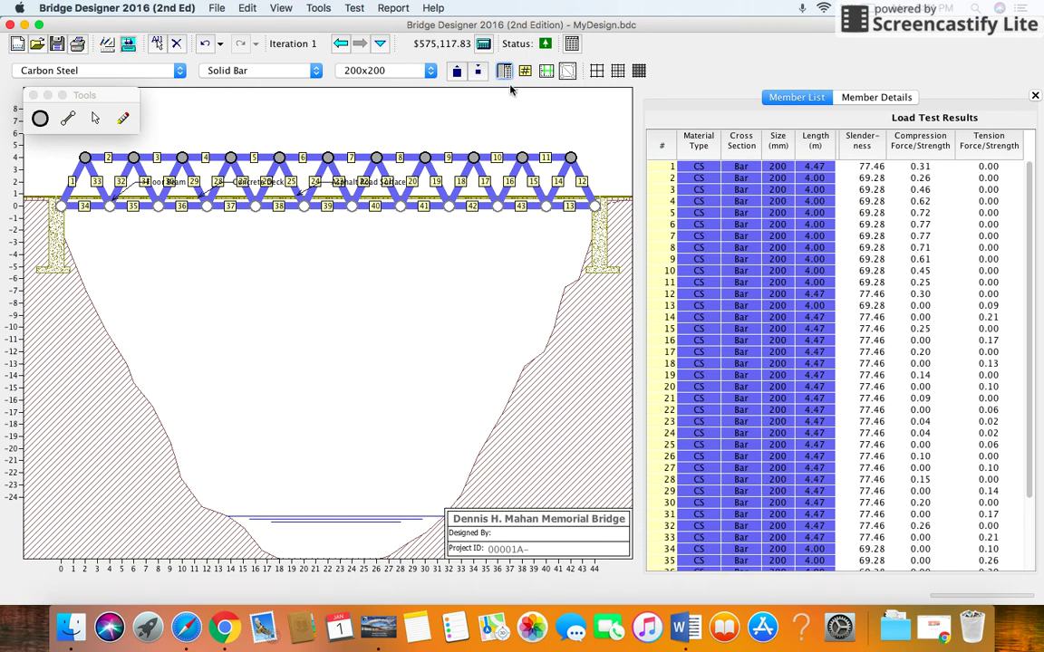
left_click(532, 301)
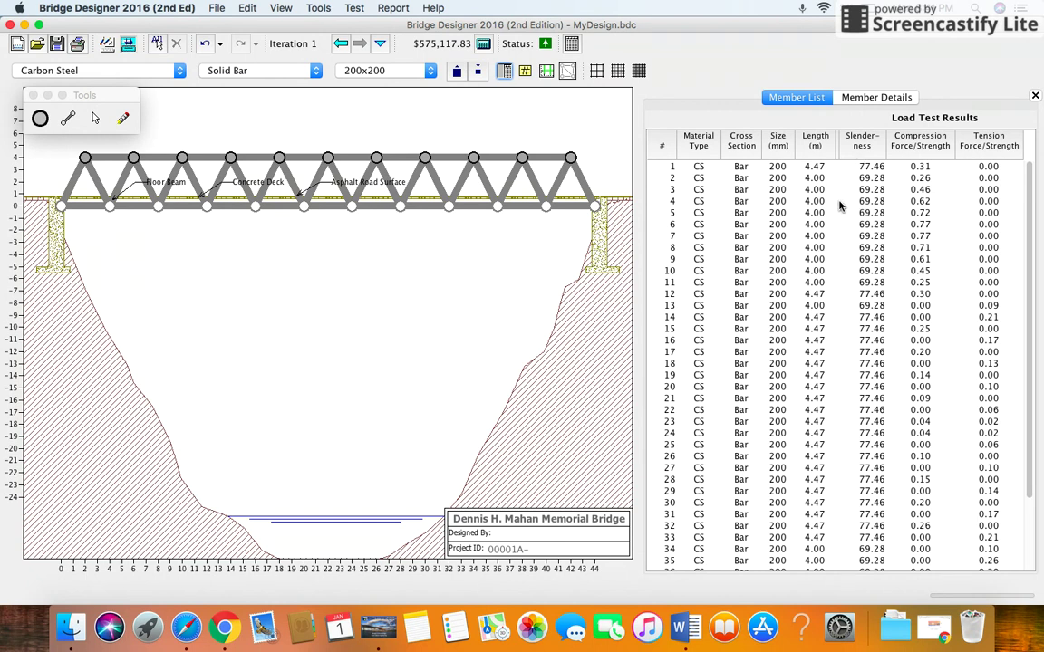
left_click(693, 171)
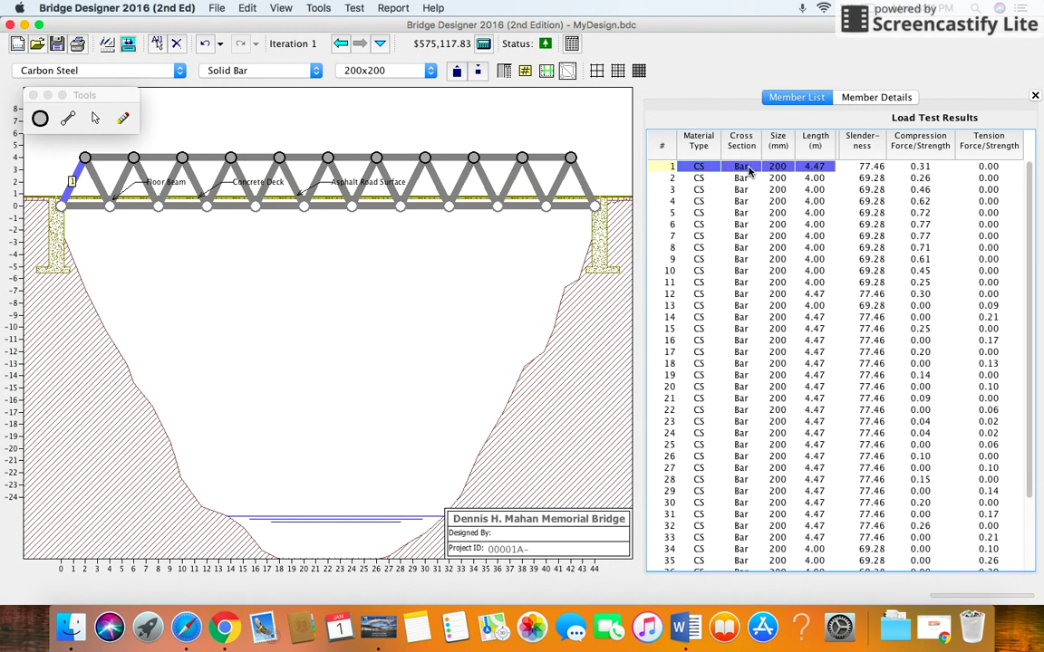
left_click(270, 65)
left_click(302, 78)
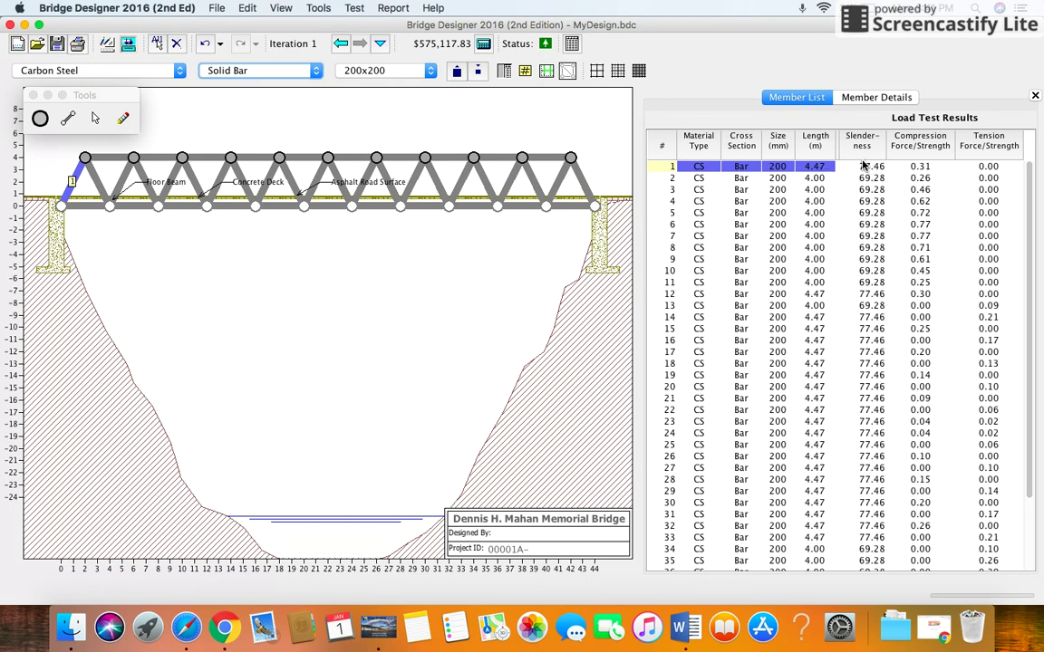
left_click(929, 171)
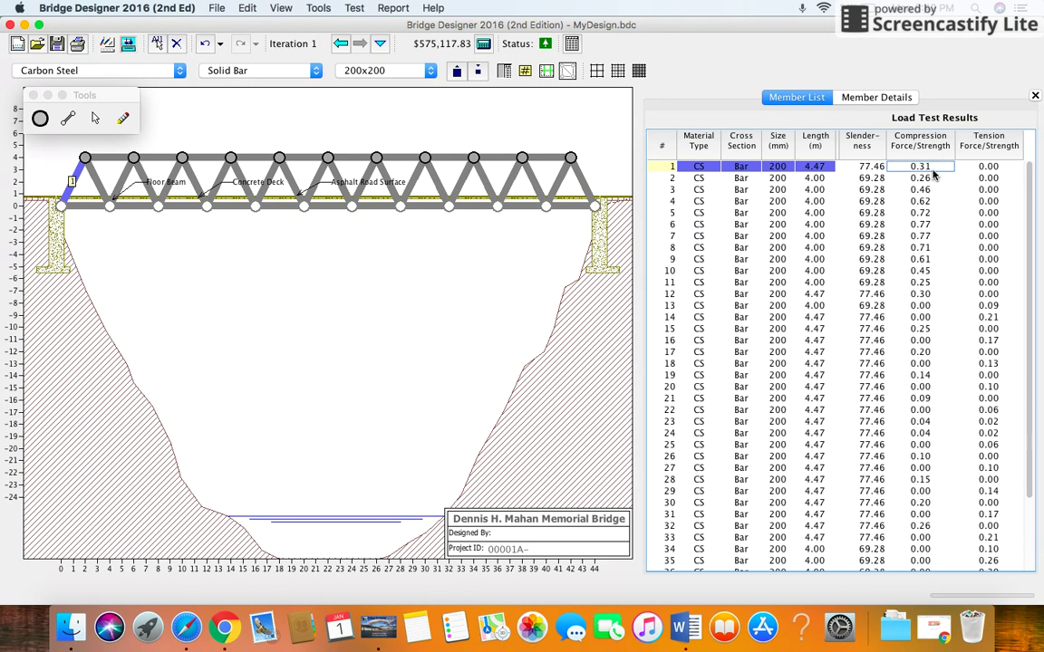
left_click(987, 168)
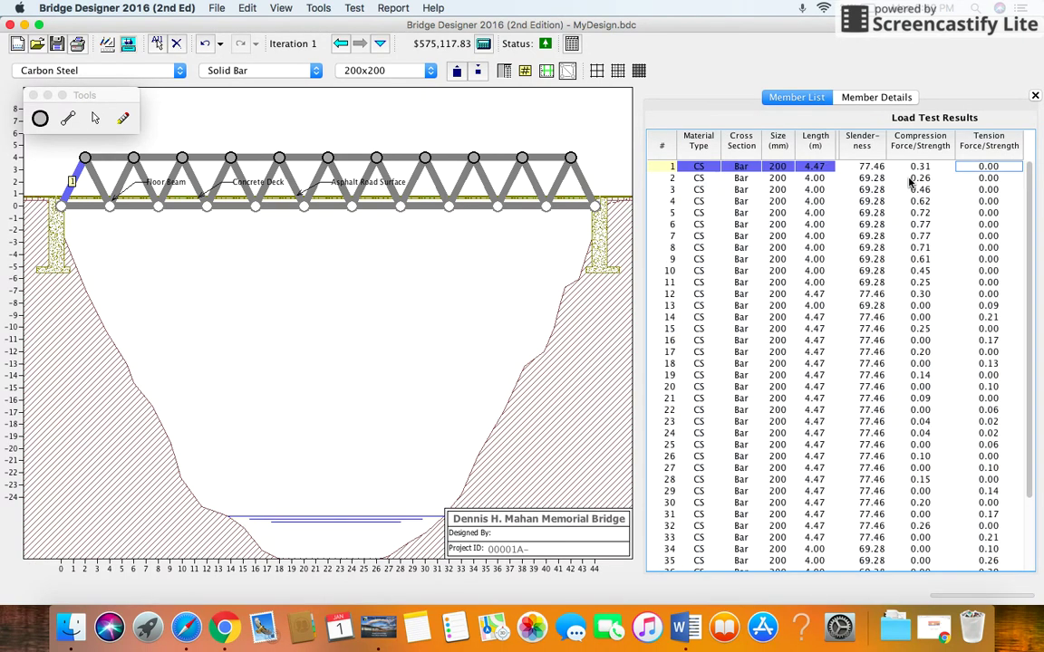
- Select members 2, 5, 4 and 1 in the member list to locate them on the truss
left_click(813, 178)
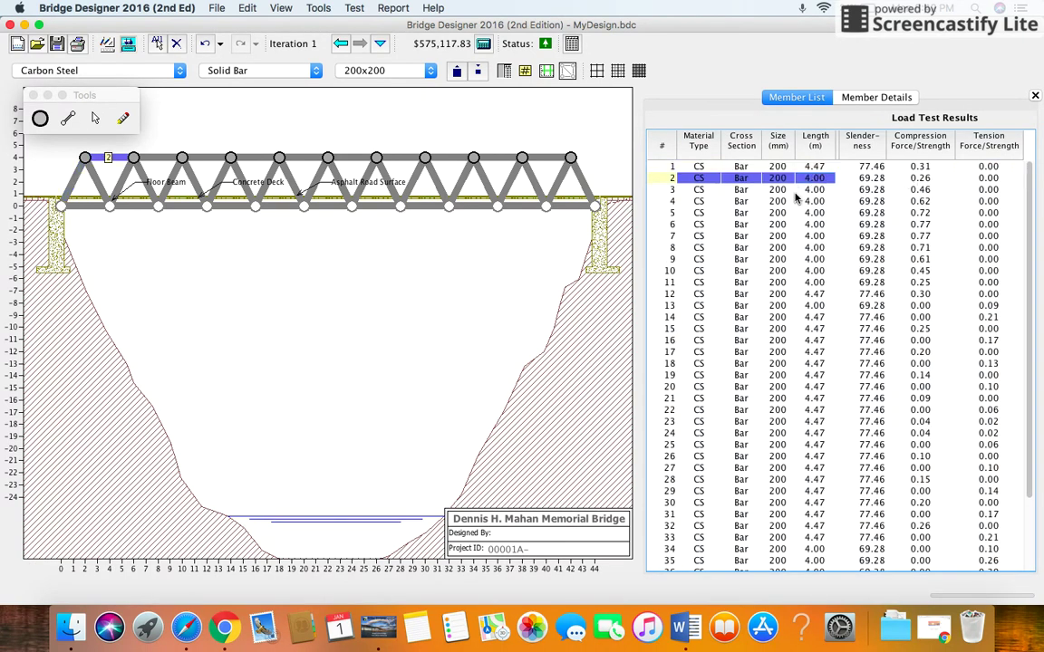
left_click(786, 213)
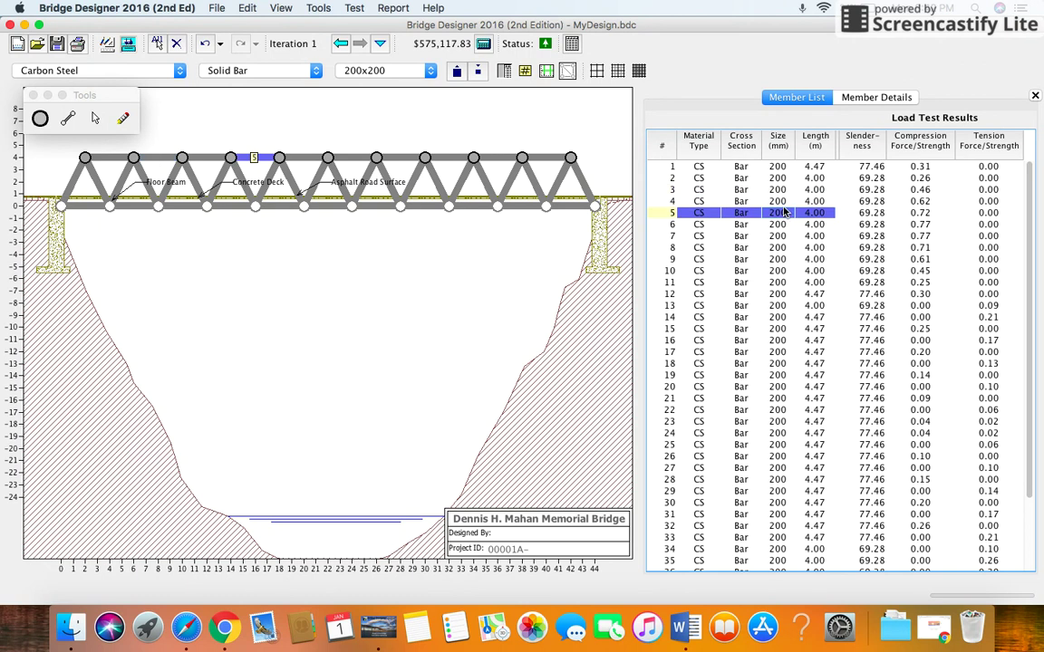
left_click(783, 201)
left_click(761, 167)
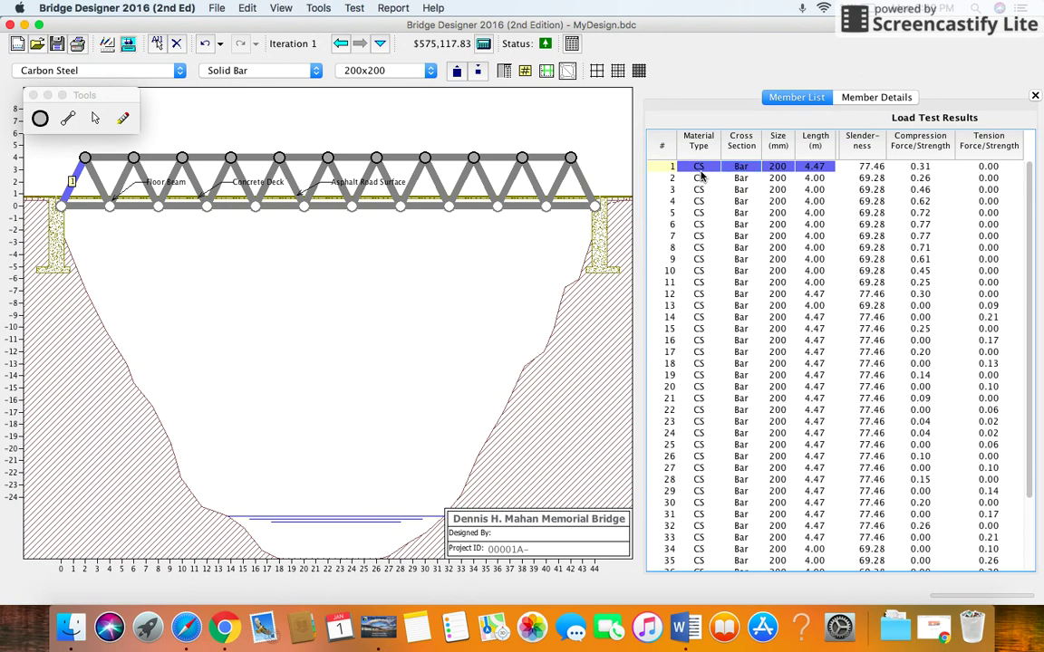
- Reduce the size of member 39, in the middle of the bottom chord, to 110x110
left_click(338, 206)
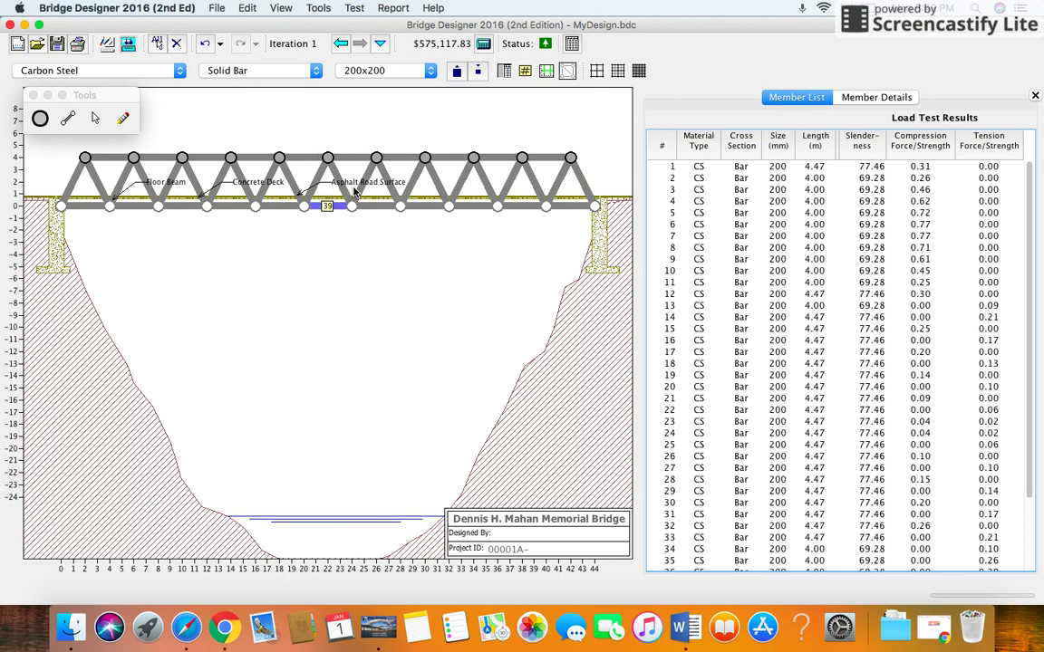
left_click(480, 76)
left_click(480, 76)
left_click(480, 76)
left_click(479, 76)
left_click(480, 76)
left_click(479, 77)
left_click(479, 76)
left_click(480, 76)
left_click(479, 76)
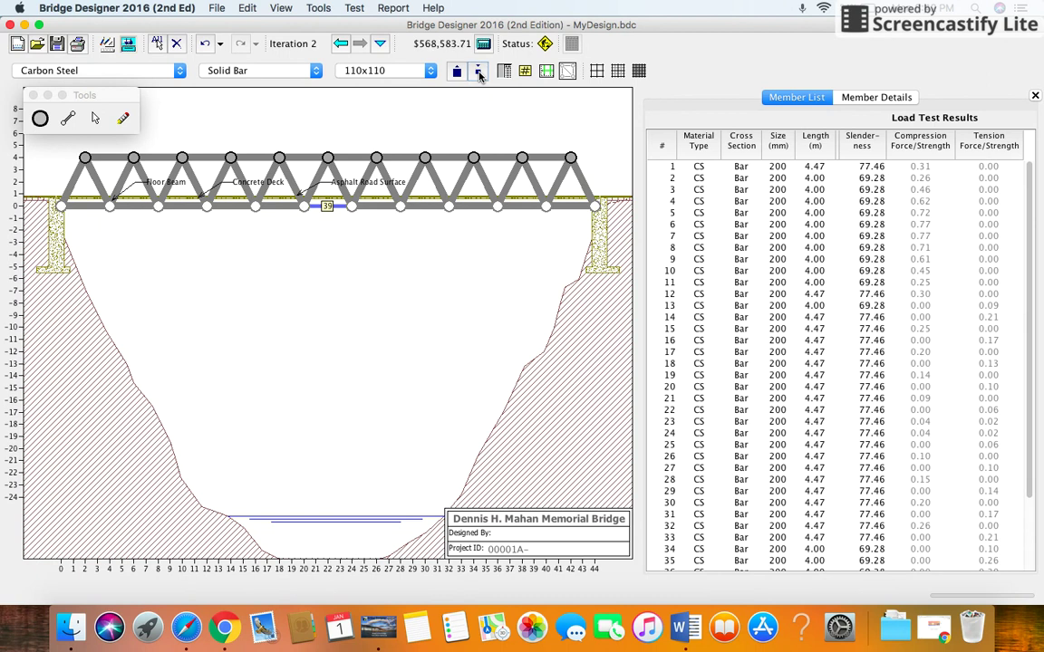
- Run the load test on the resized design, return to the drawing board and review member 39's tension result
left_click(128, 44)
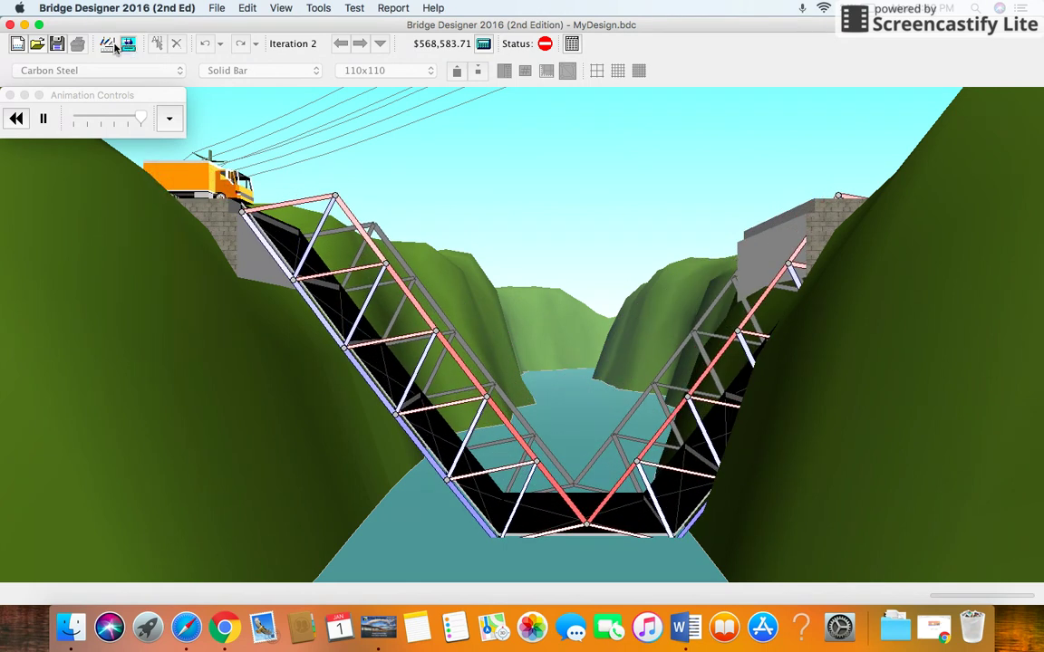
left_click(106, 45)
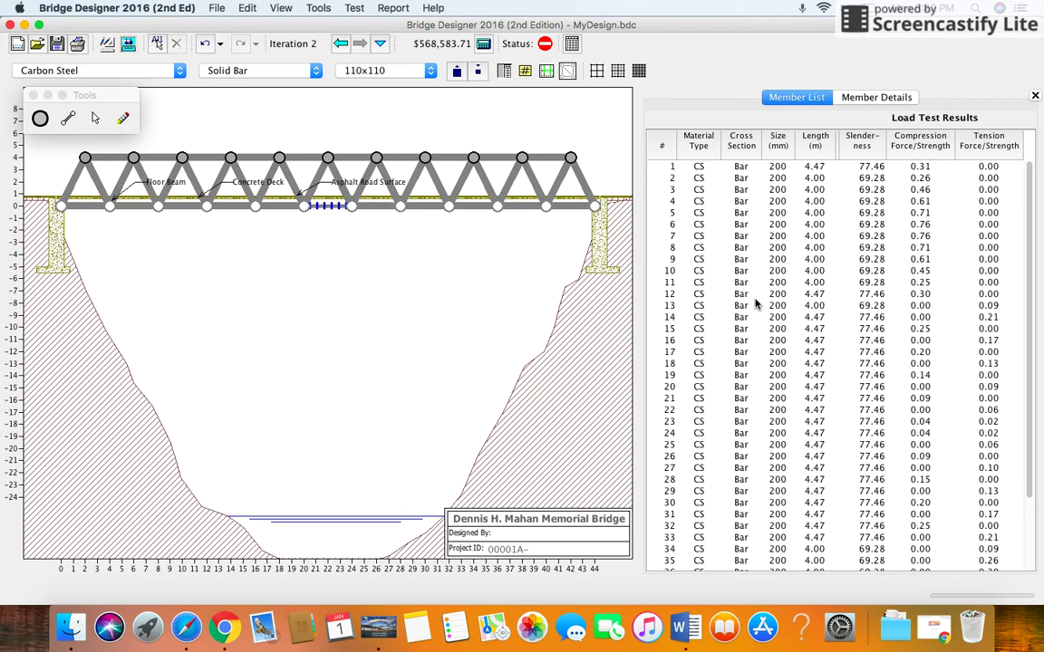
scroll(757, 306, "down", 3)
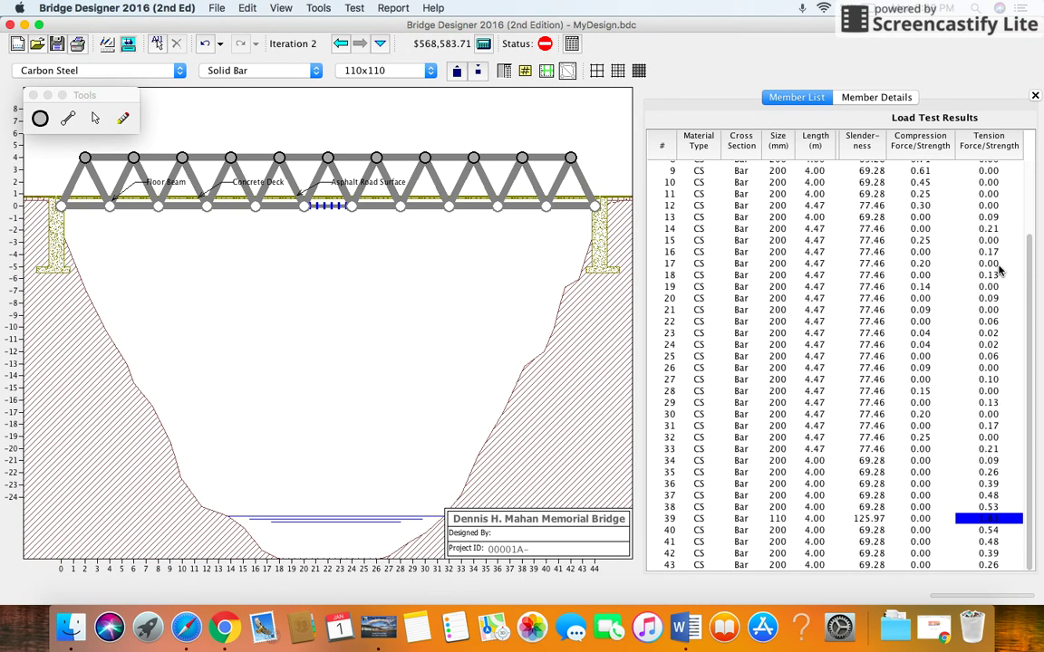
scroll(995, 270, "up", 3)
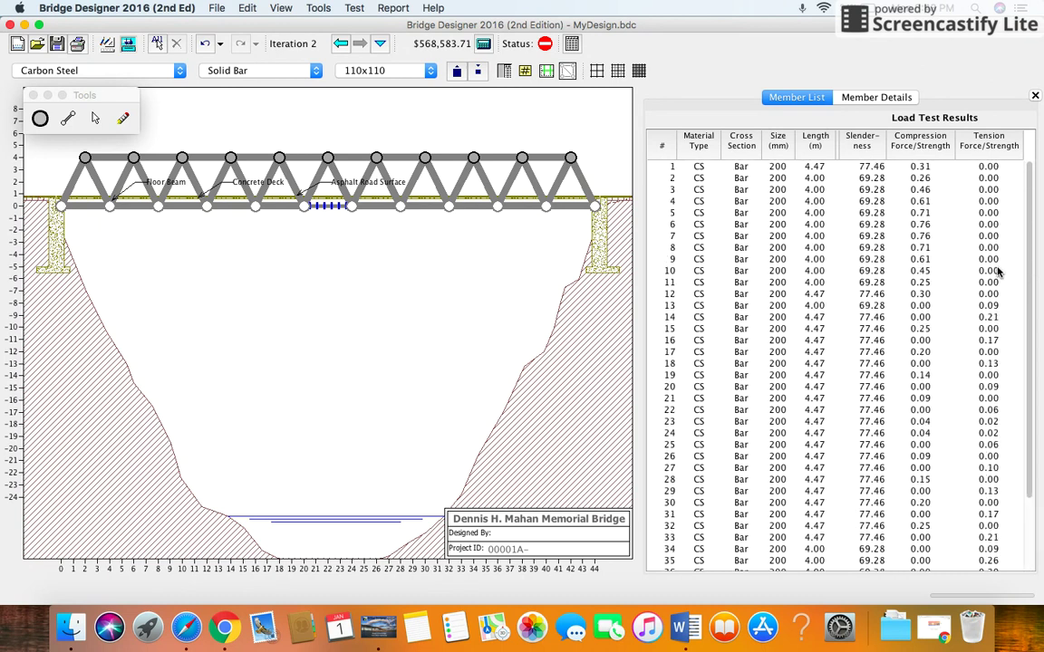
- Examine the compression ratio of member 6 and compare it with the tension ratios down the member list
left_click(923, 225)
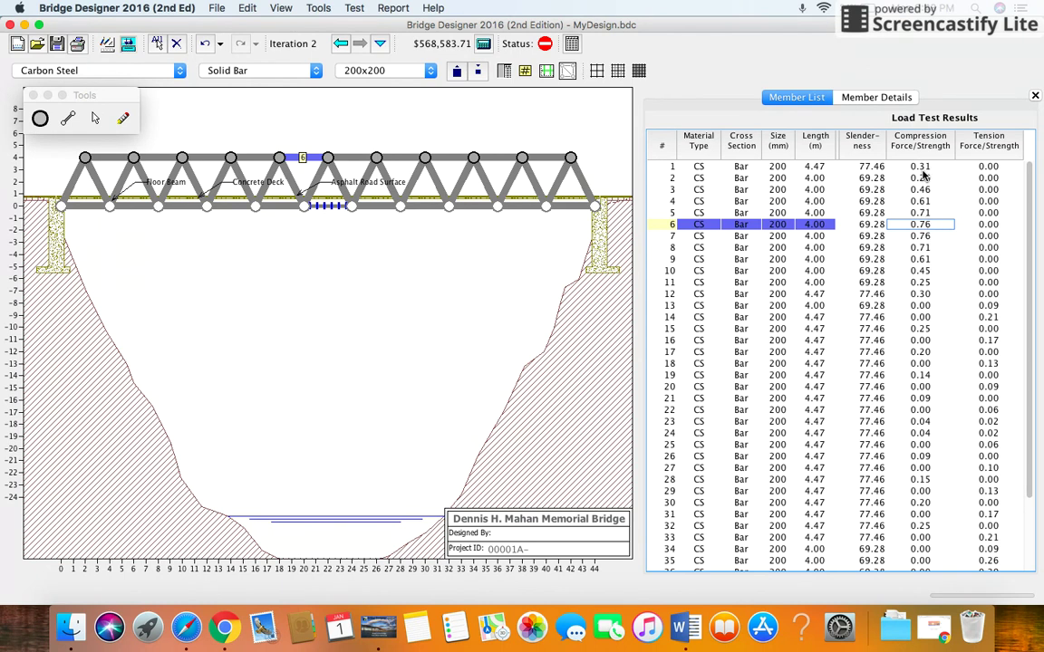
scroll(924, 280, "down", 4)
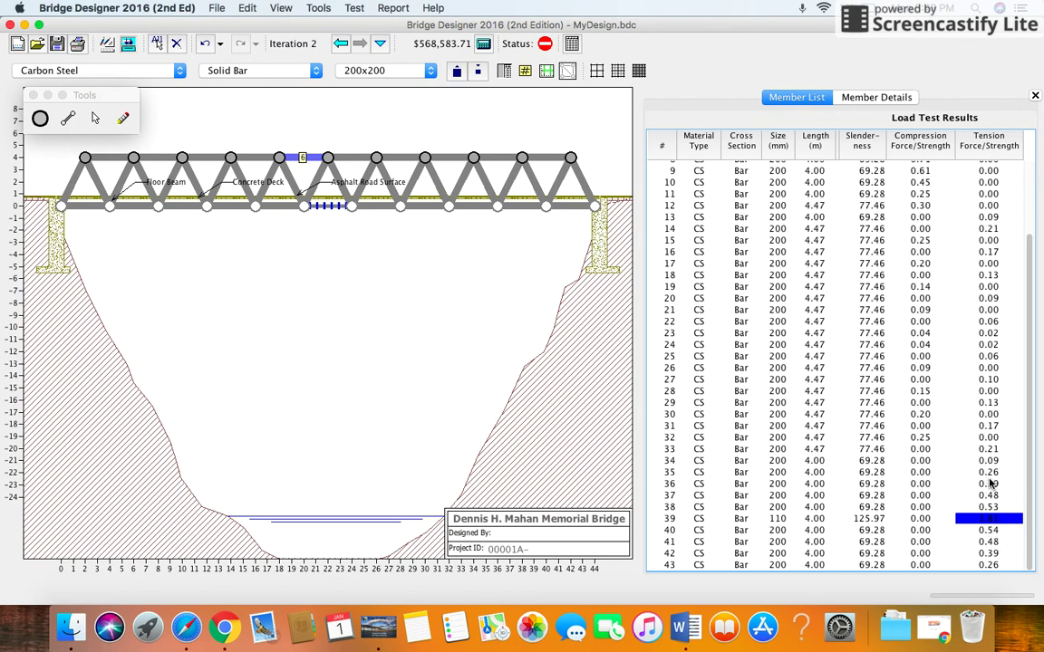
scroll(995, 345, "up", 3)
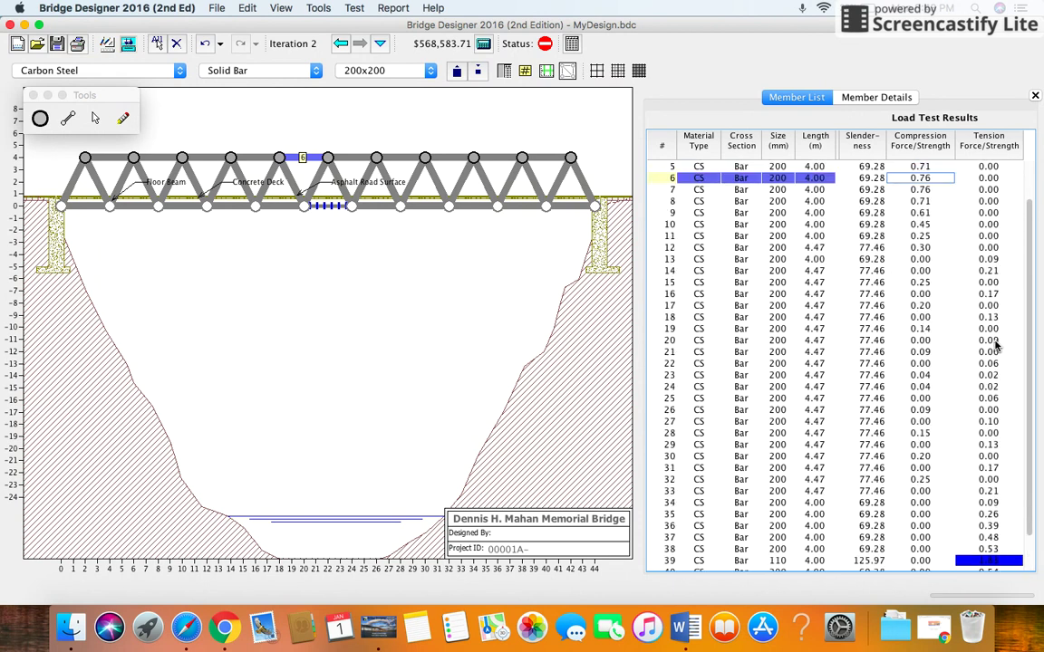
scroll(995, 345, "up", 3)
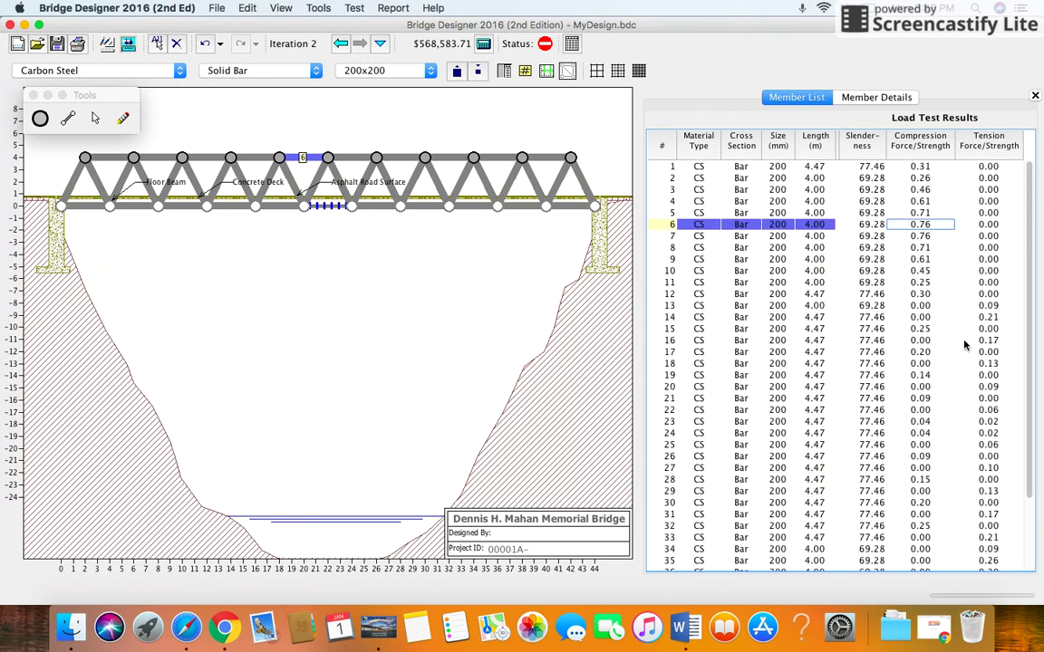
- Select diagonal member 23 on the truss and compare its compression and tension force/strength ratios
left_click(343, 189)
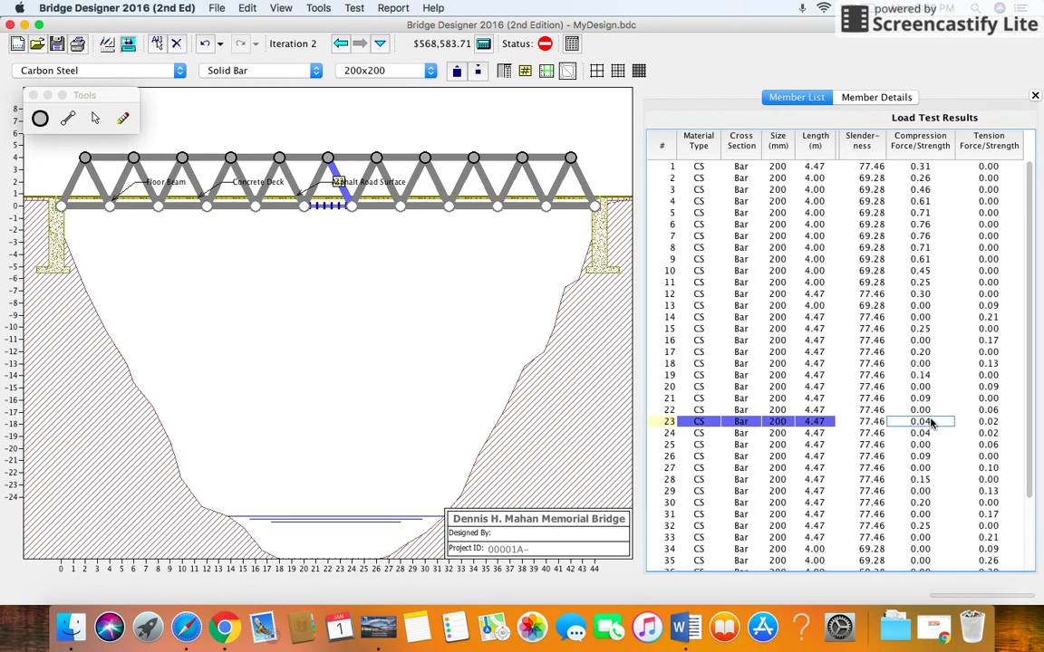
left_click(991, 422)
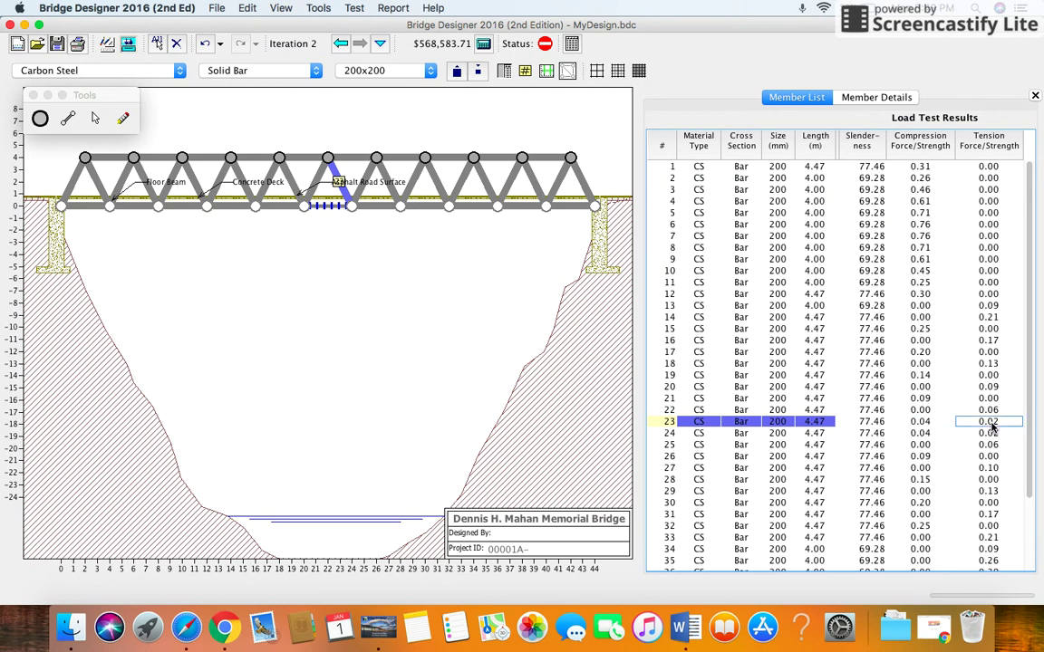
left_click(926, 422)
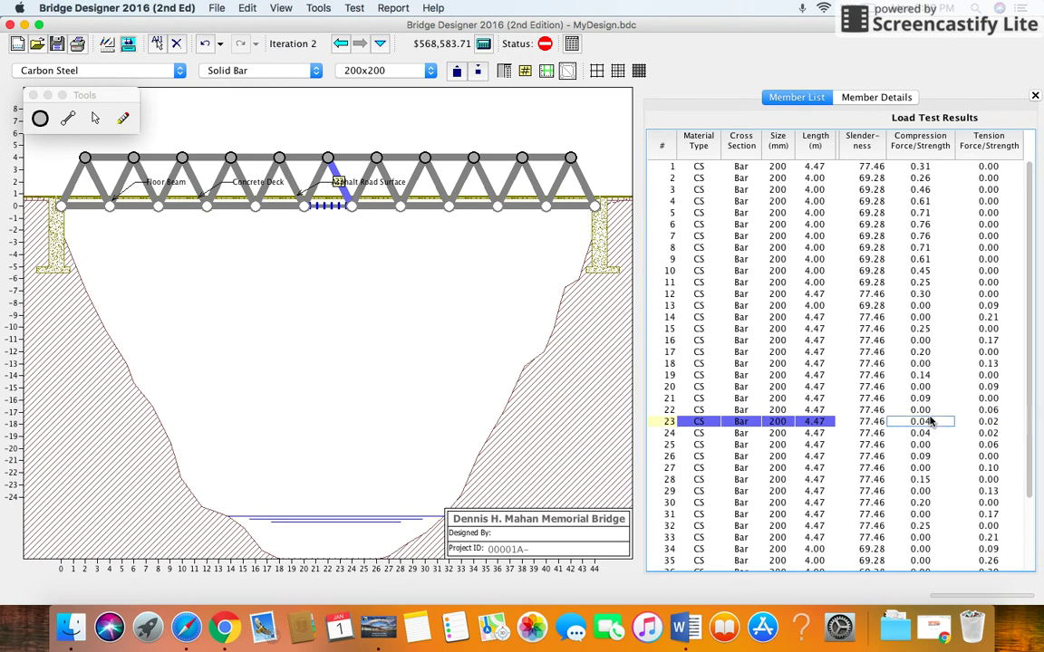
left_click(990, 422)
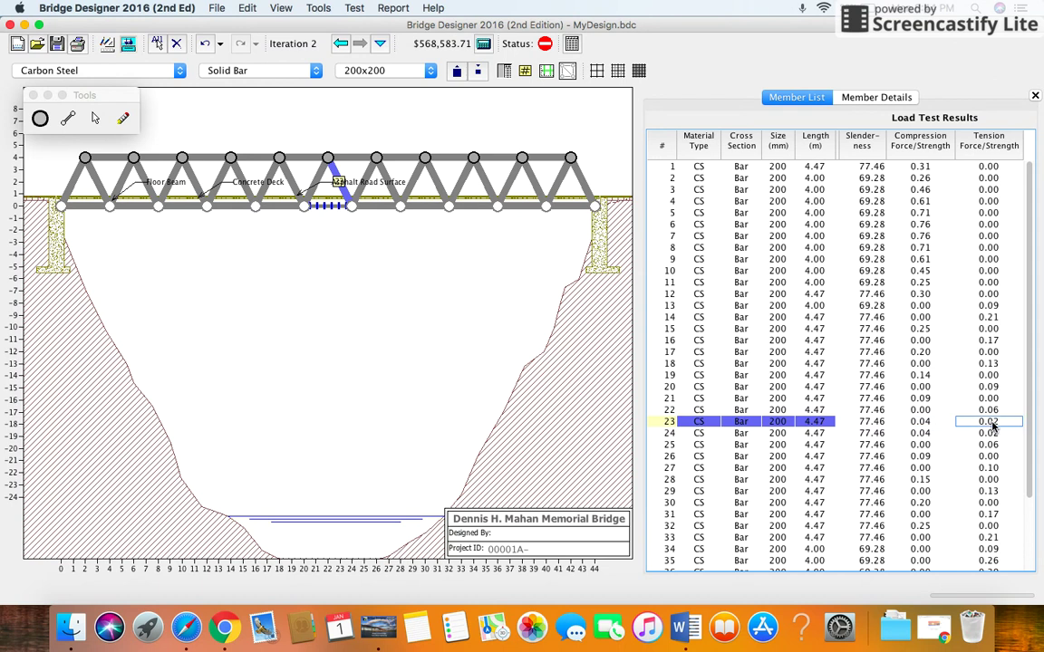
left_click(914, 422)
- Increase the size of bottom-chord member 39 to 180x180
left_click(346, 214)
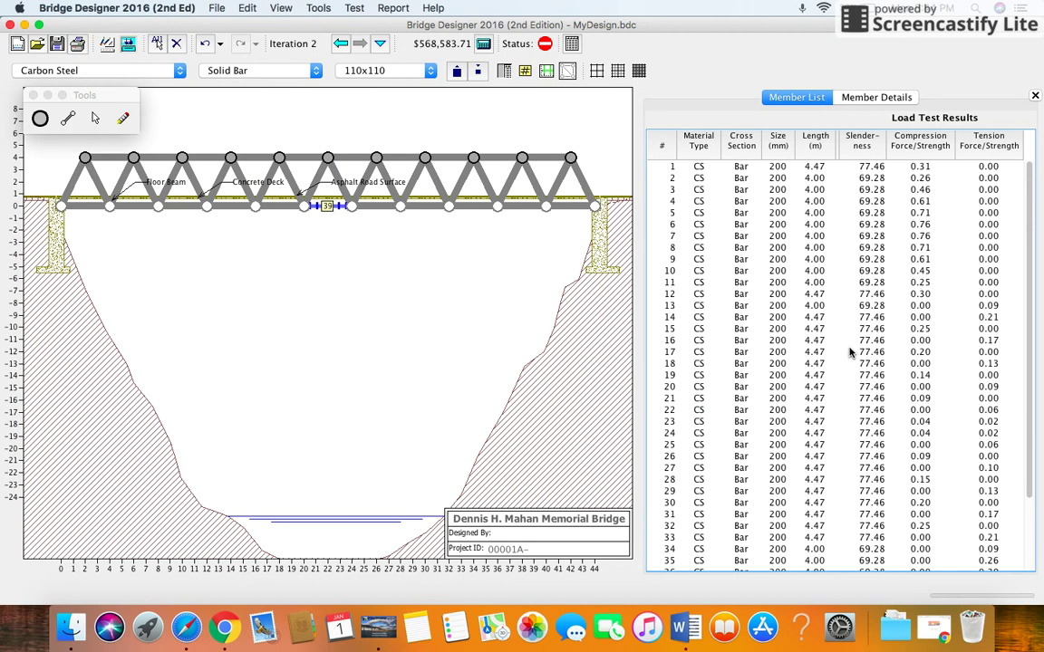
scroll(766, 317, "down", 3)
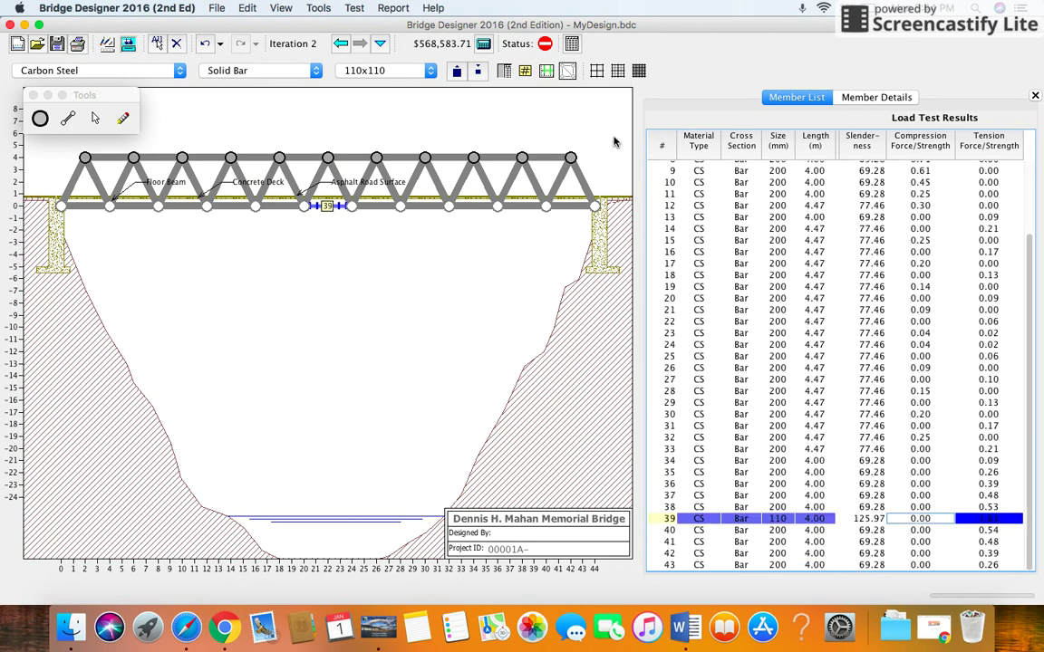
left_click(457, 72)
left_click(457, 72)
left_click(457, 72)
left_click(457, 72)
left_click(457, 72)
left_click(456, 72)
left_click(457, 71)
- Run the load test again and check member 39's tension force/strength ratio on the drawing board
left_click(128, 43)
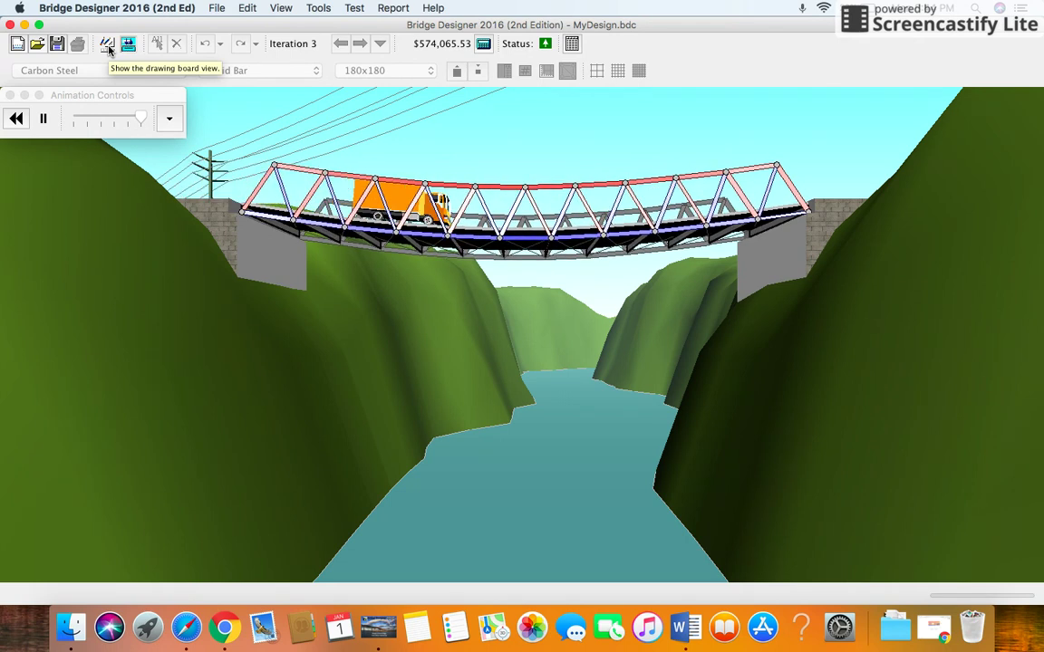
left_click(108, 47)
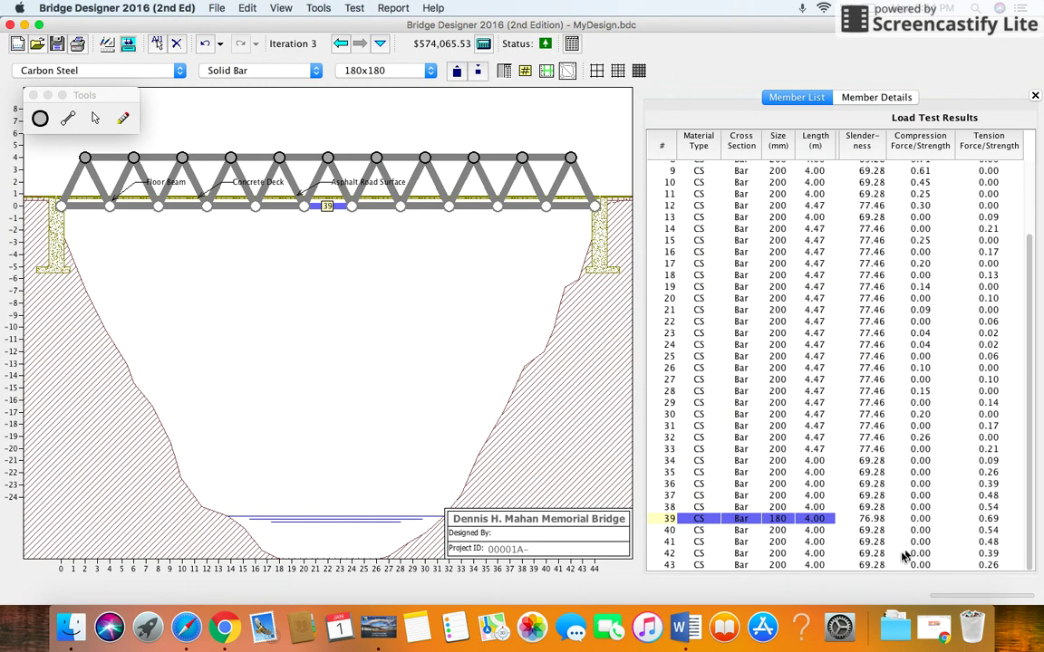
left_click(989, 520)
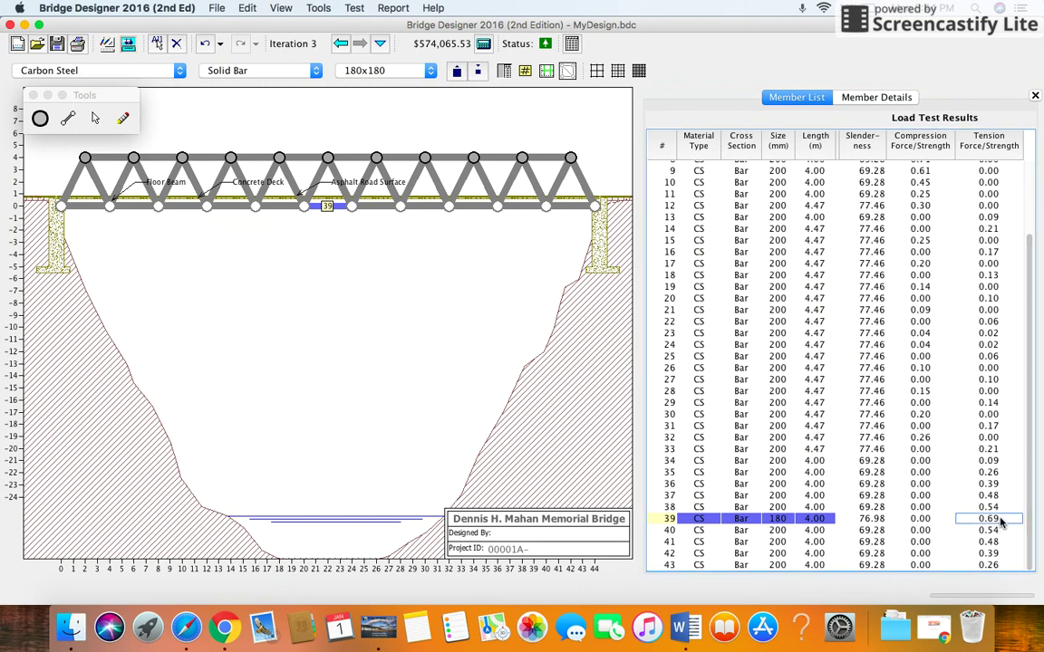
- Reduce member 39's size to 160x160, rerun the load test and return to the drawing board
left_click(479, 73)
left_click(483, 72)
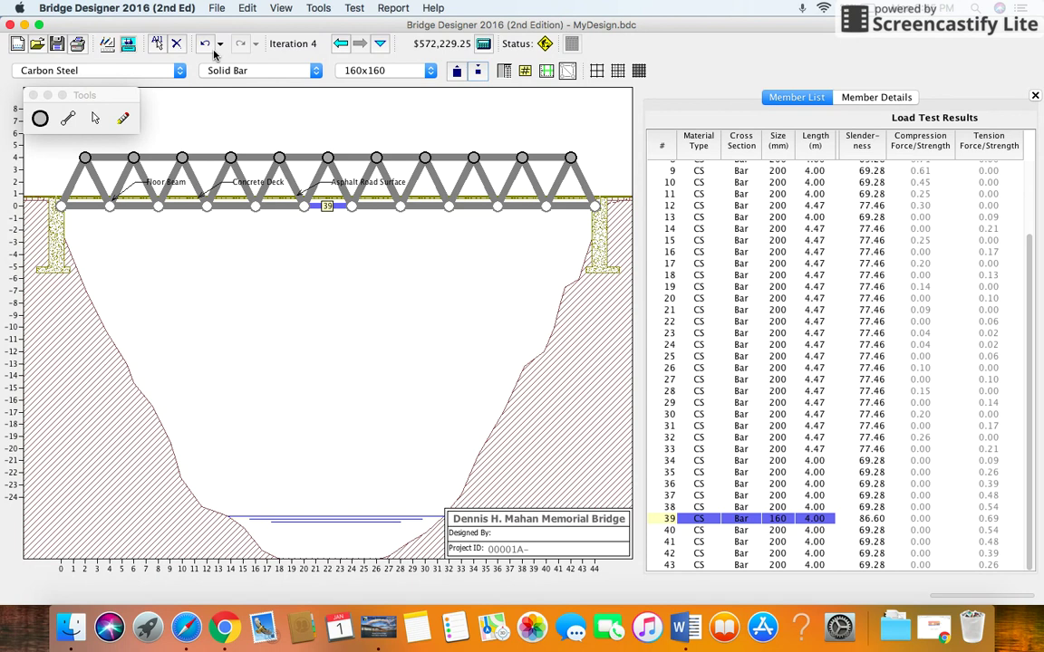
left_click(127, 45)
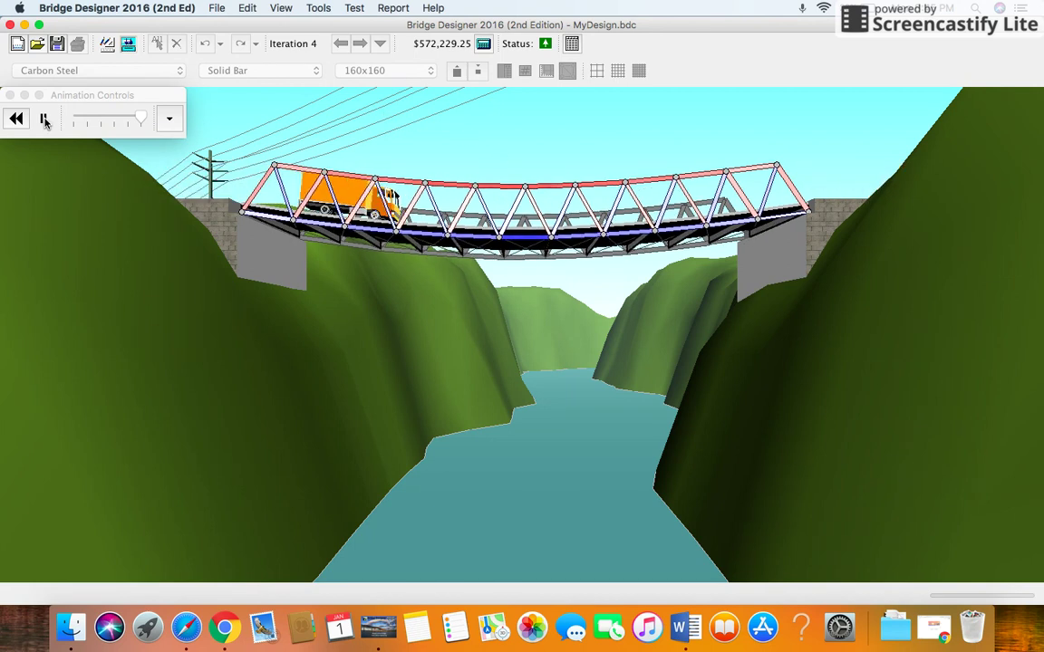
left_click(101, 42)
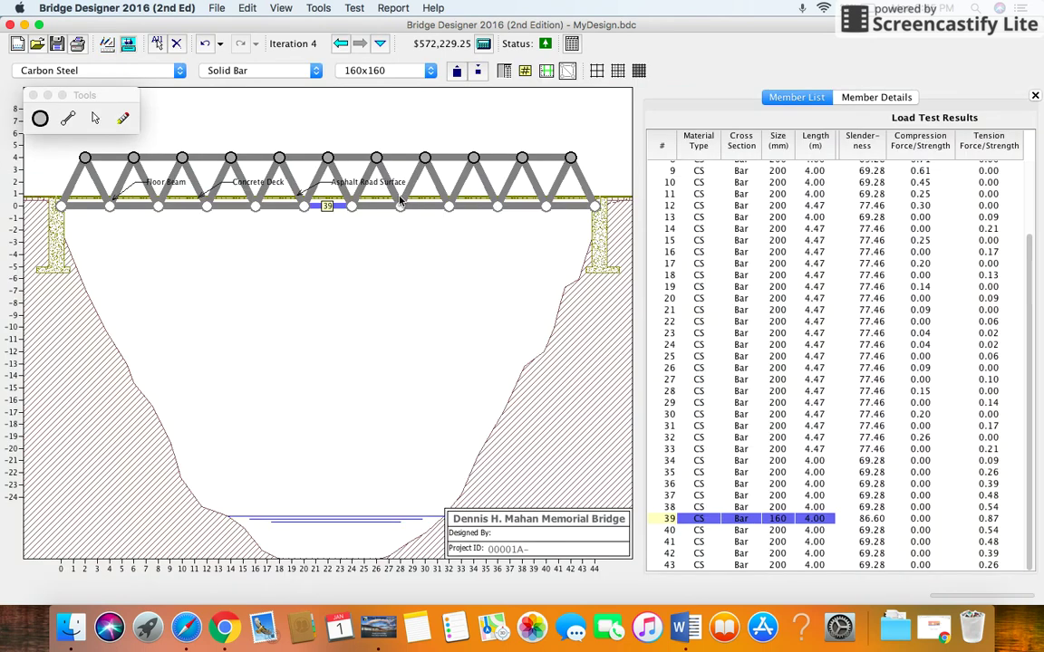
- Read the "Solid bar or hollow tube?" help topic about cross sections for compression and tension members
left_click(247, 71)
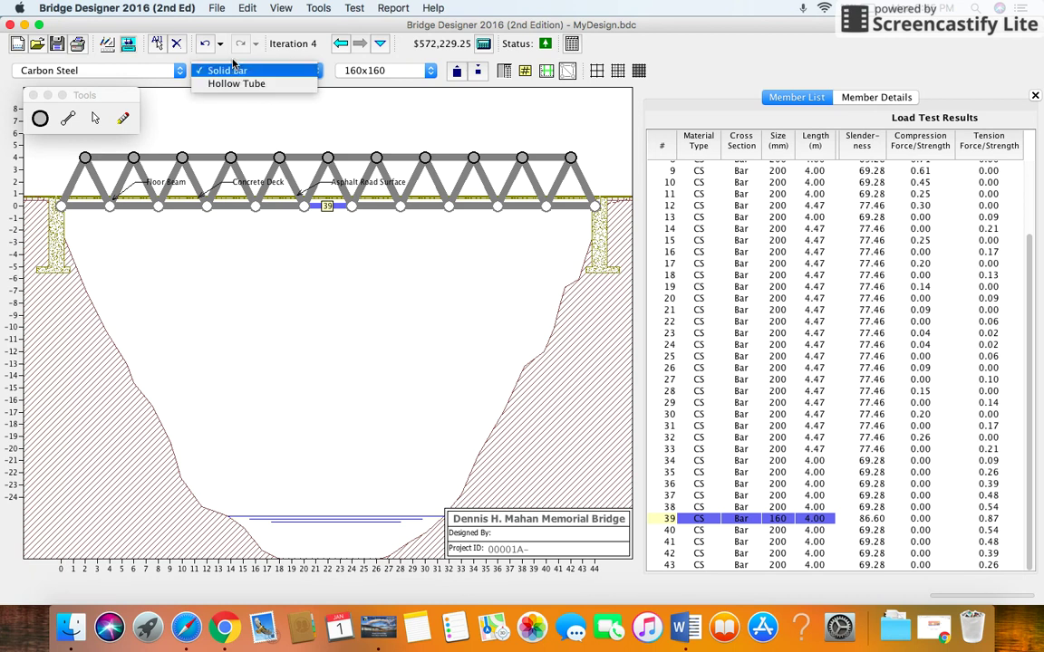
left_click(236, 70)
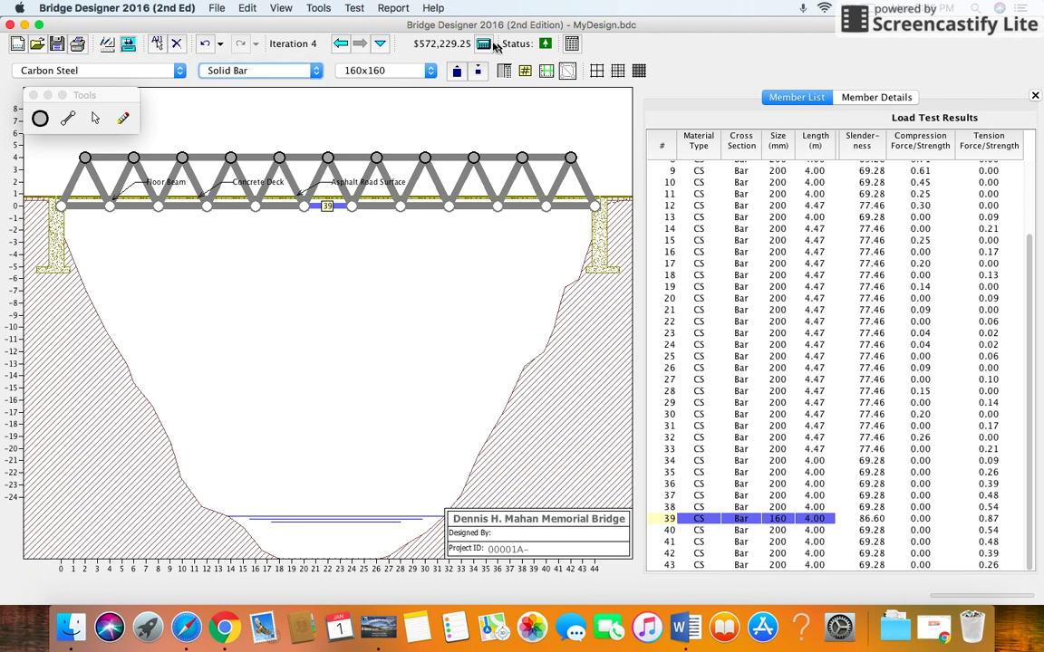
left_click(433, 8)
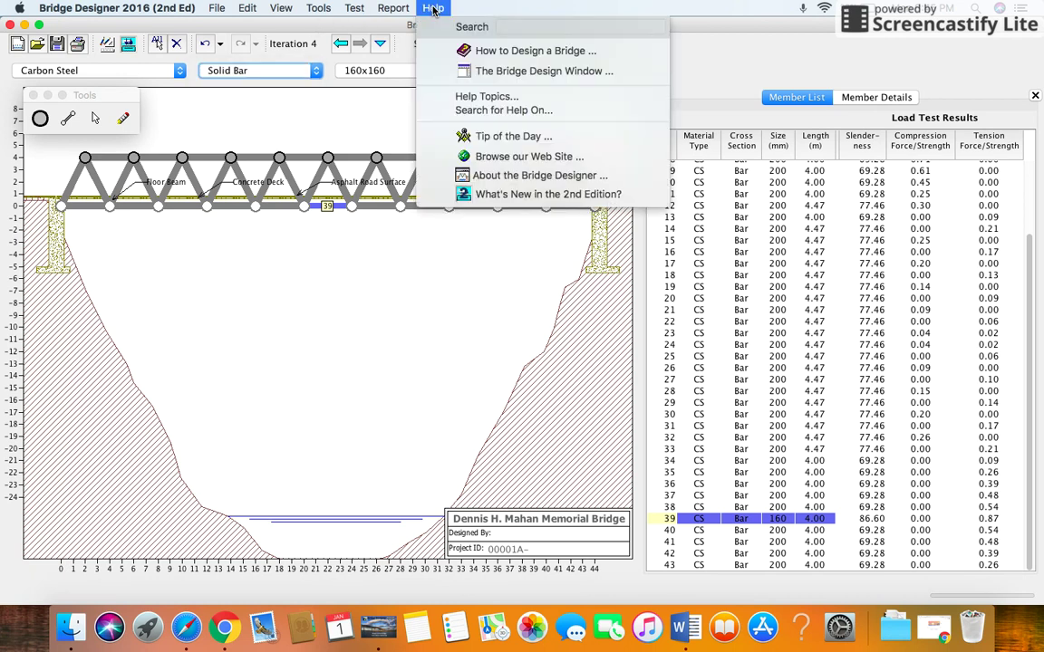
left_click(512, 53)
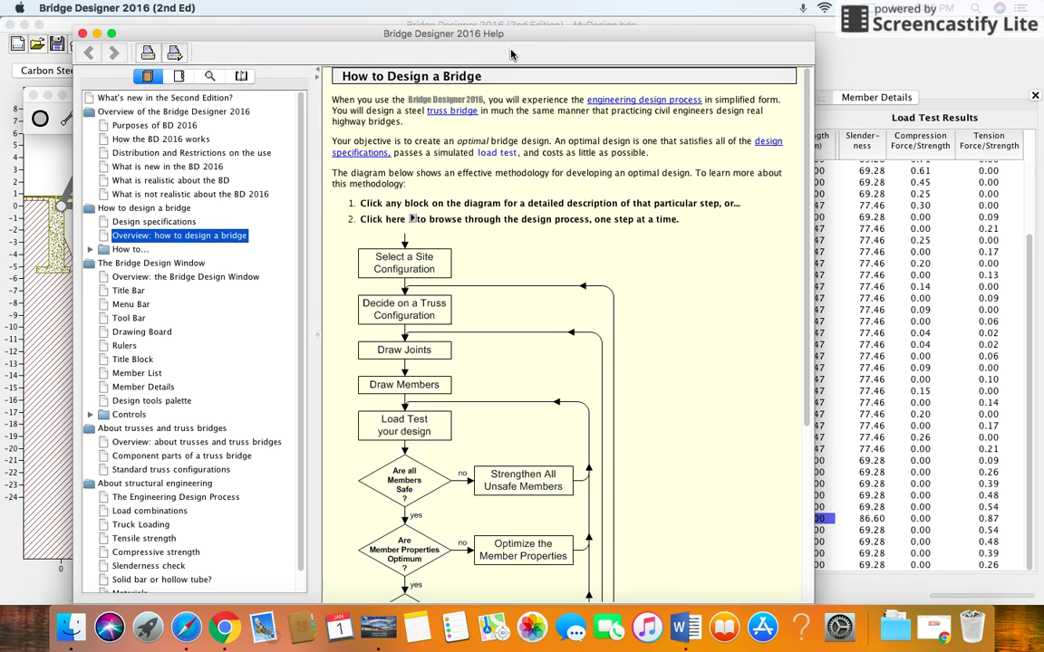
scroll(155, 396, "down", 2)
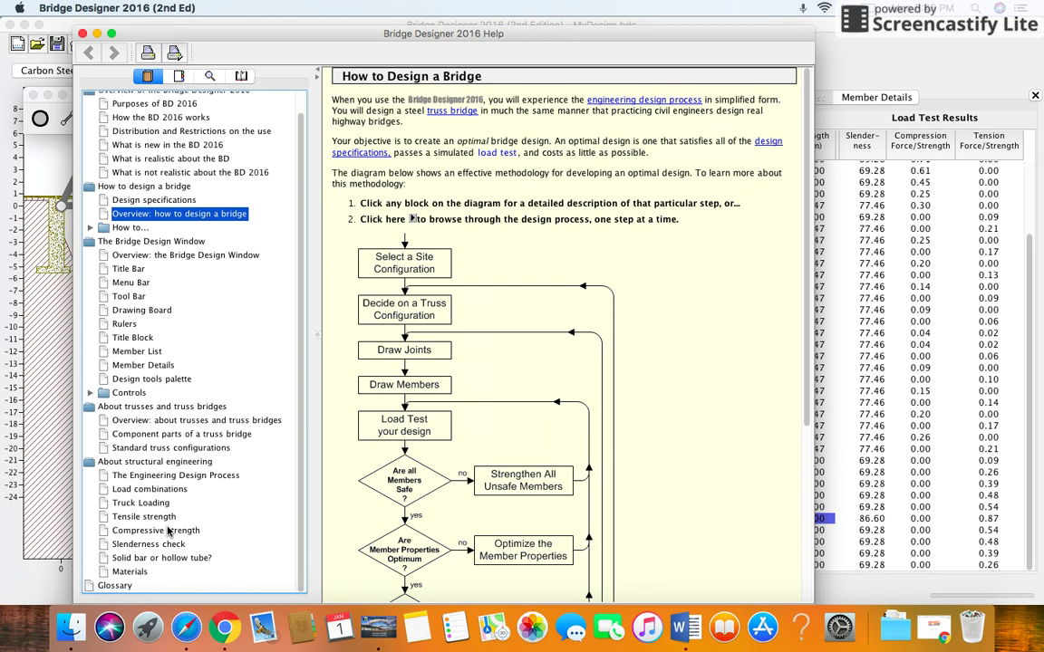
left_click(161, 557)
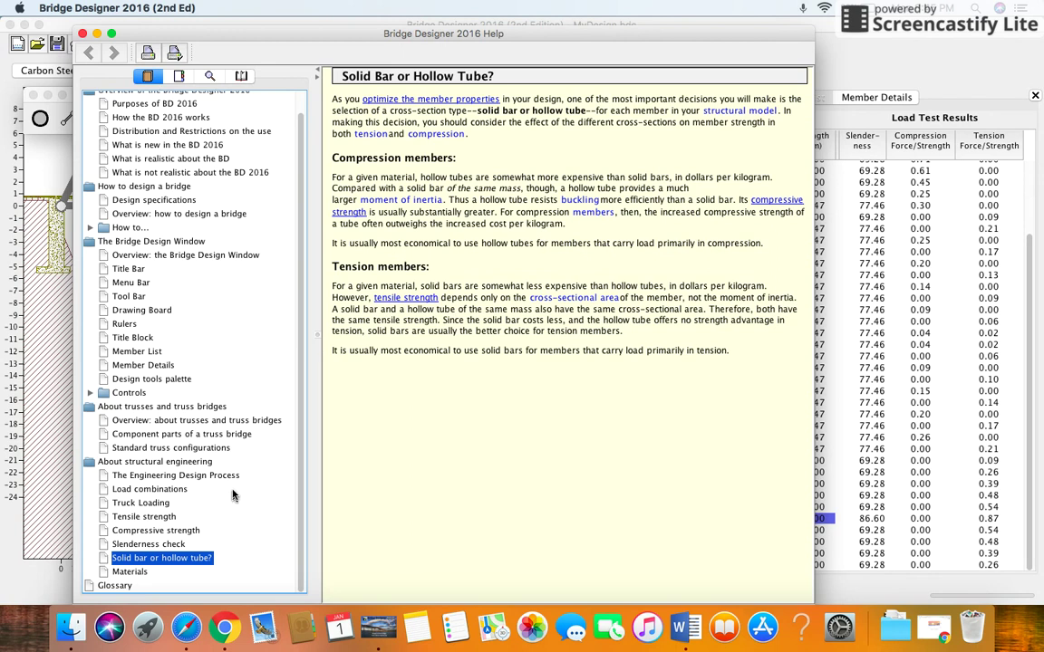
left_click(82, 34)
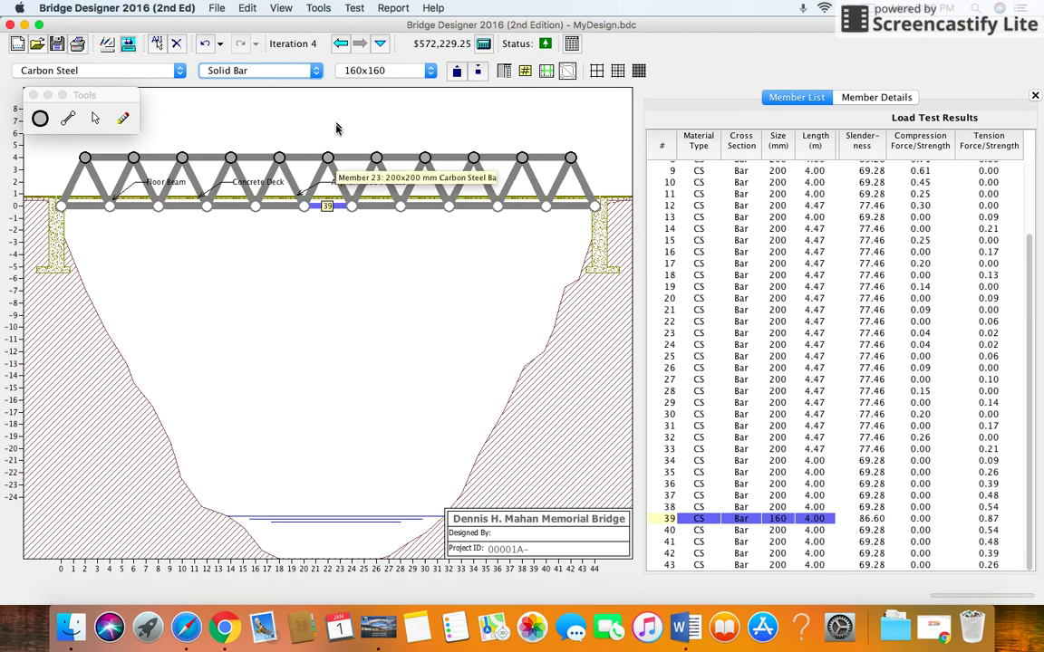
- Change the cross section of top-chord member 6 to Hollow Tube and locate it in the member list
left_click(302, 158)
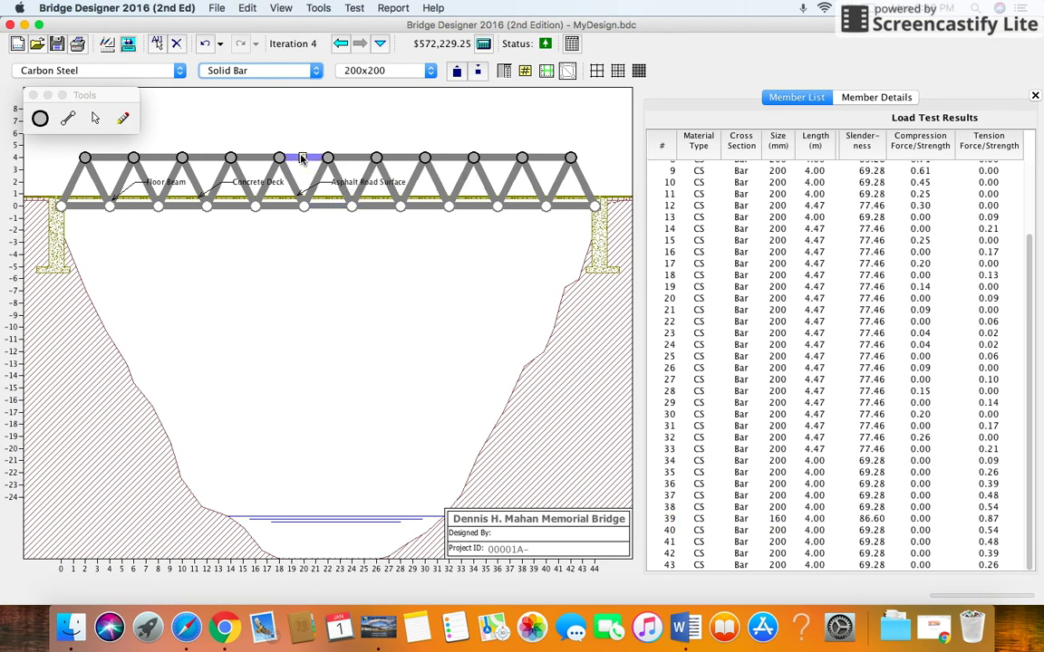
left_click(242, 72)
left_click(242, 85)
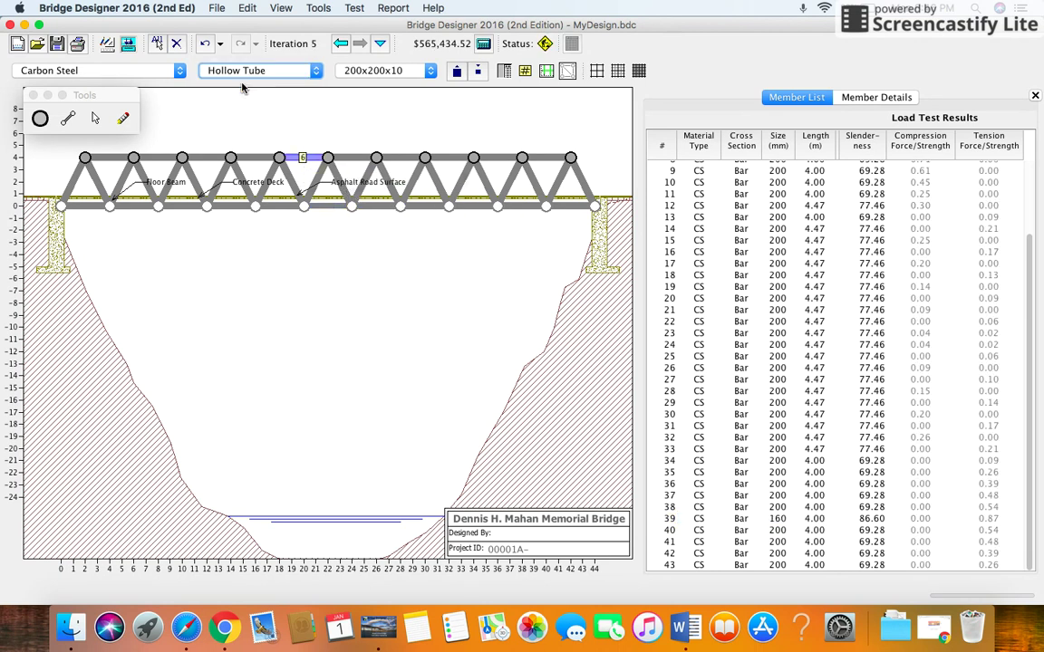
left_click(387, 261)
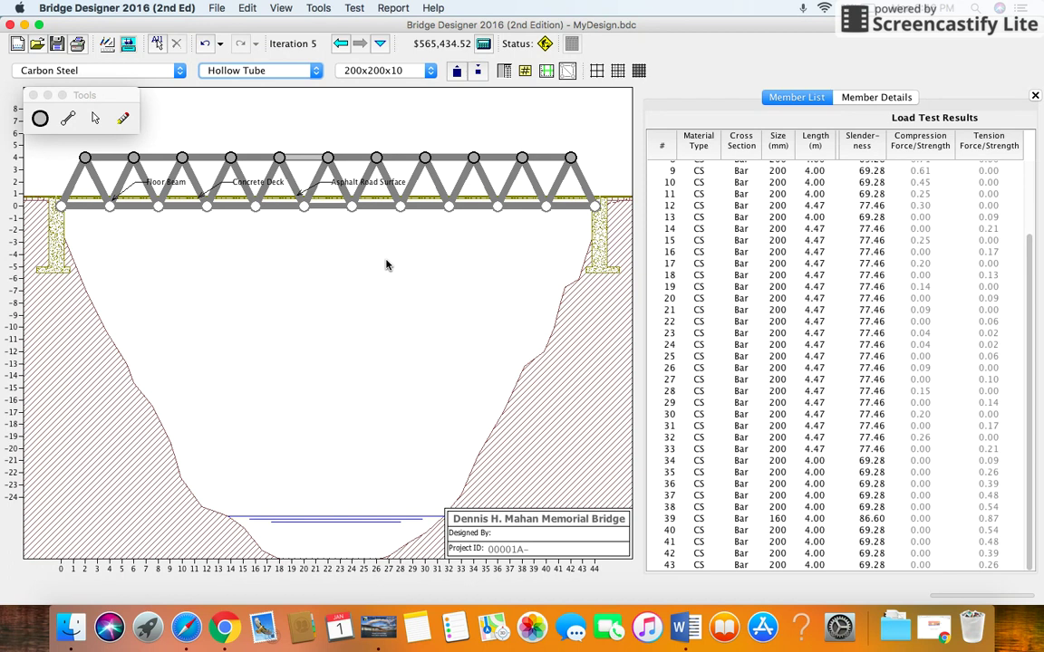
left_click(303, 158)
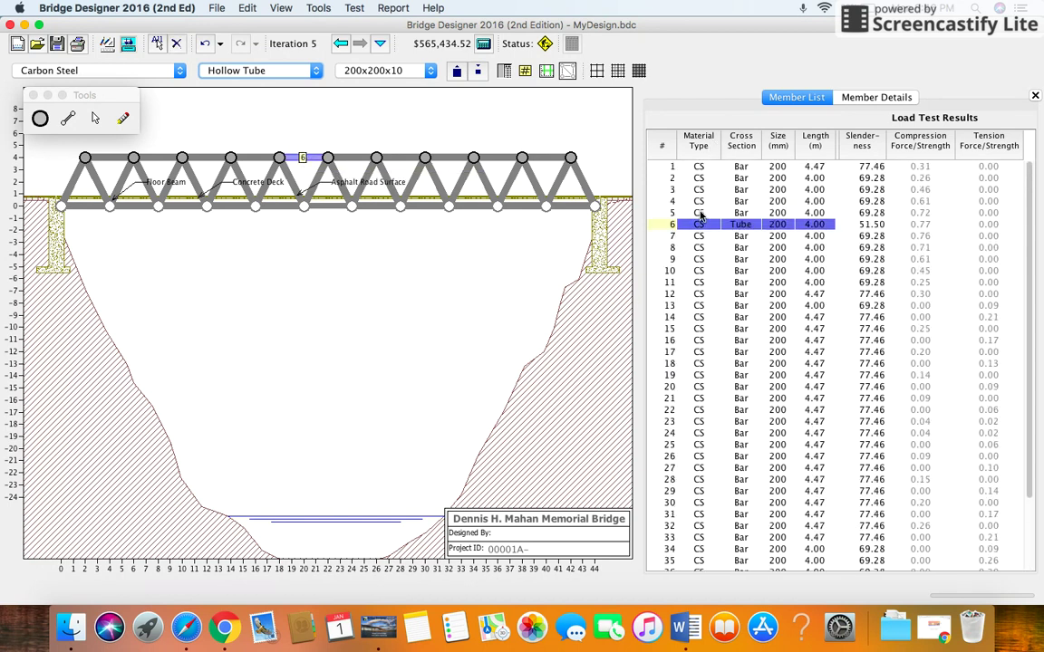
left_click(745, 237)
left_click(745, 227)
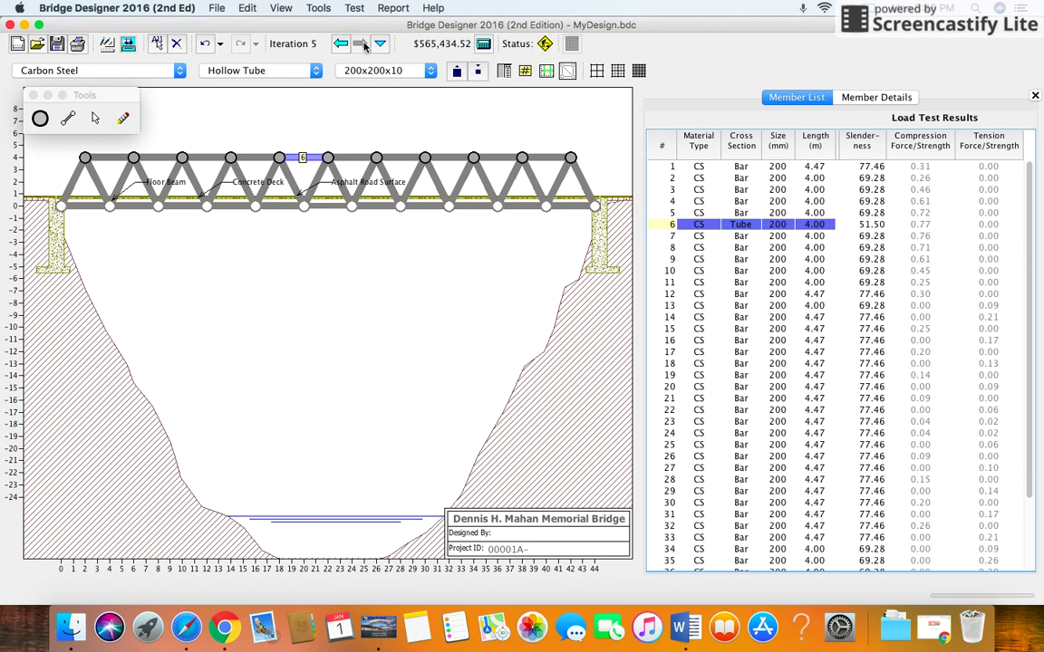
- Run the load test and check member 6's compression force/strength ratio in the member list
left_click(128, 46)
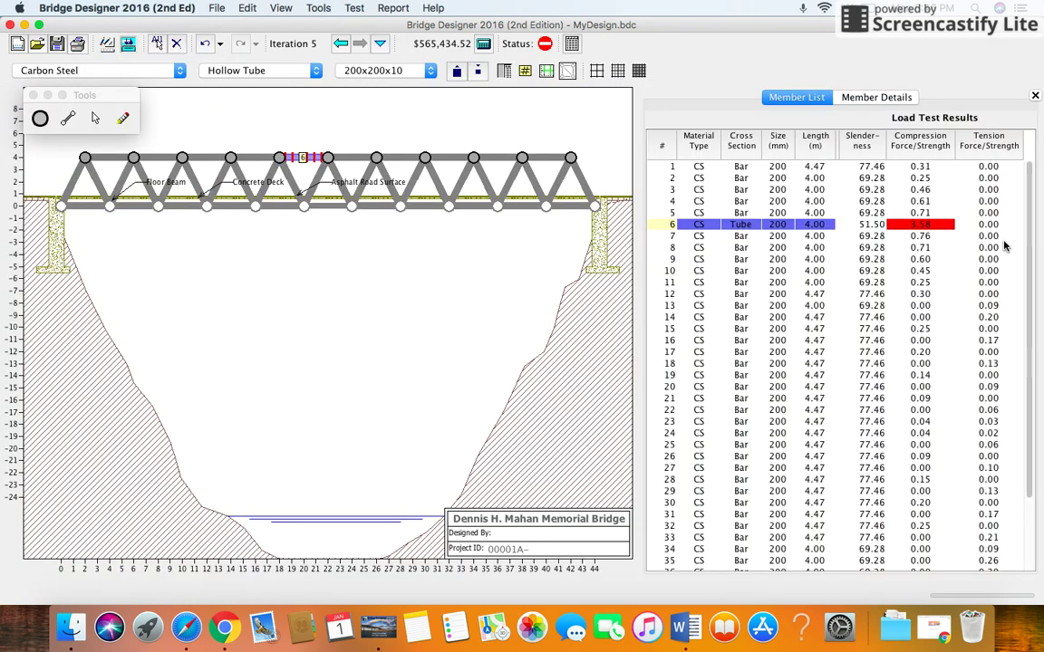
left_click(828, 235)
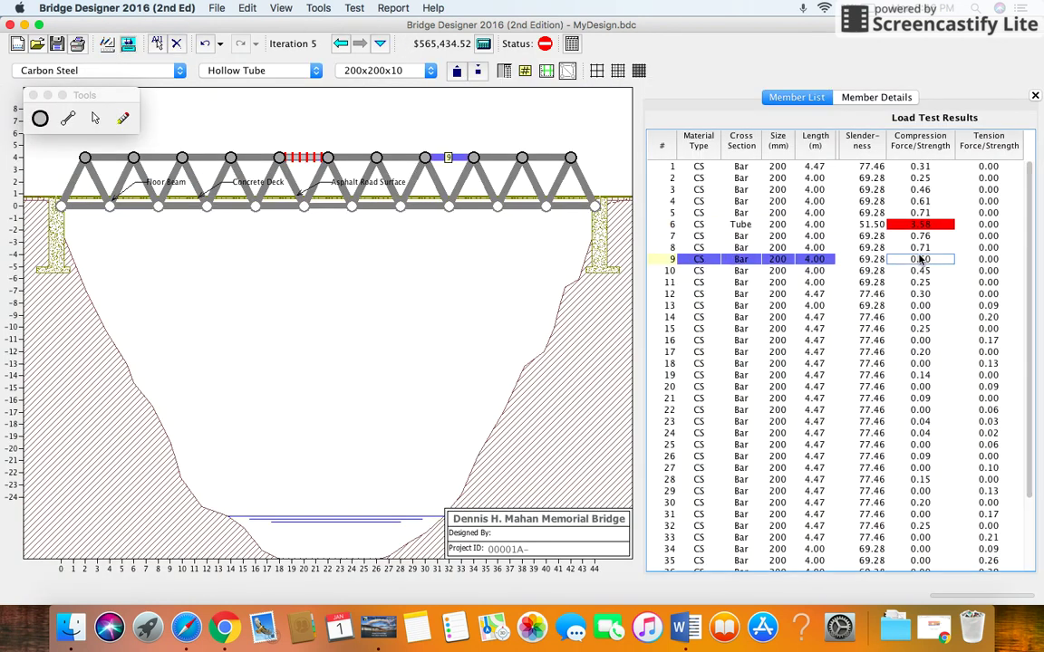
left_click(917, 224)
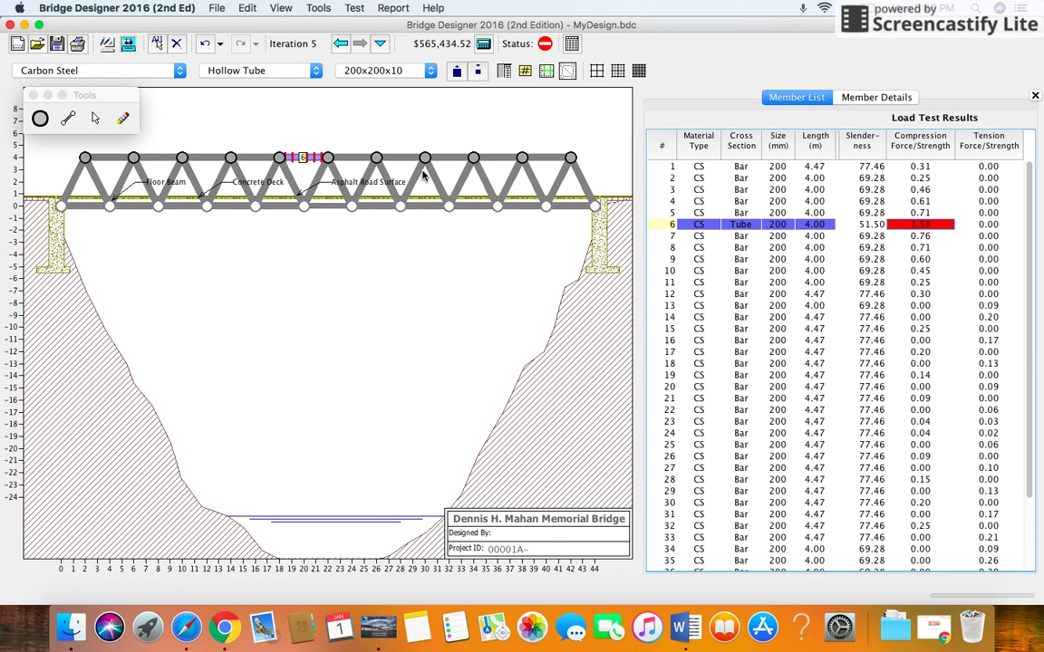
- Increase hollow-tube member 6's size to 300x300x15, rerun the load test and return to the drawing board
left_click(475, 70)
left_click(474, 70)
left_click(475, 70)
left_click(474, 70)
left_click(475, 70)
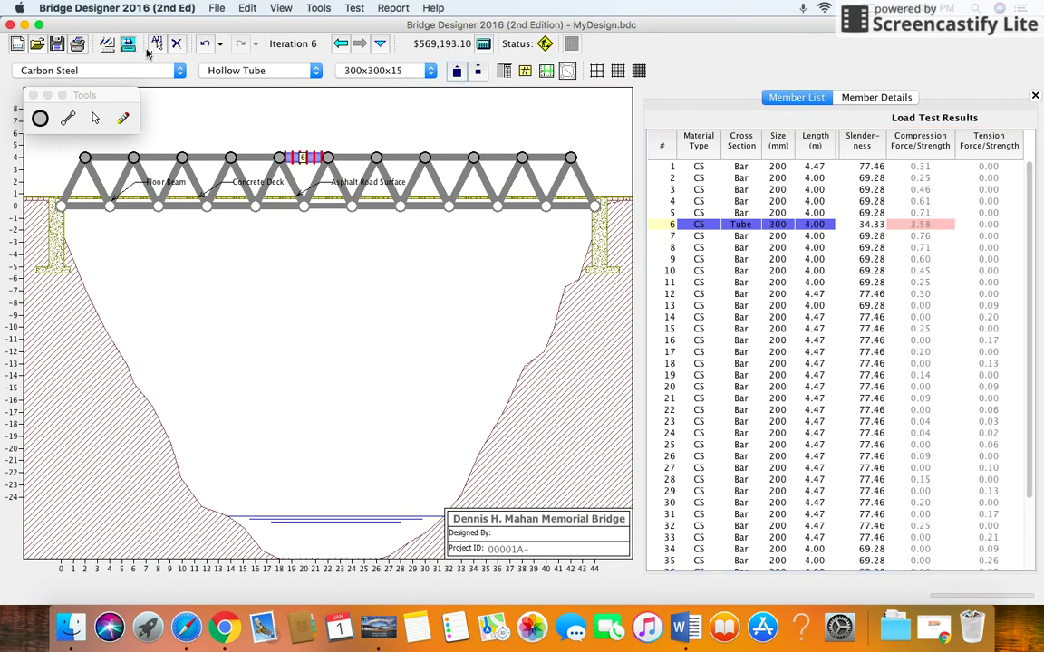
left_click(128, 45)
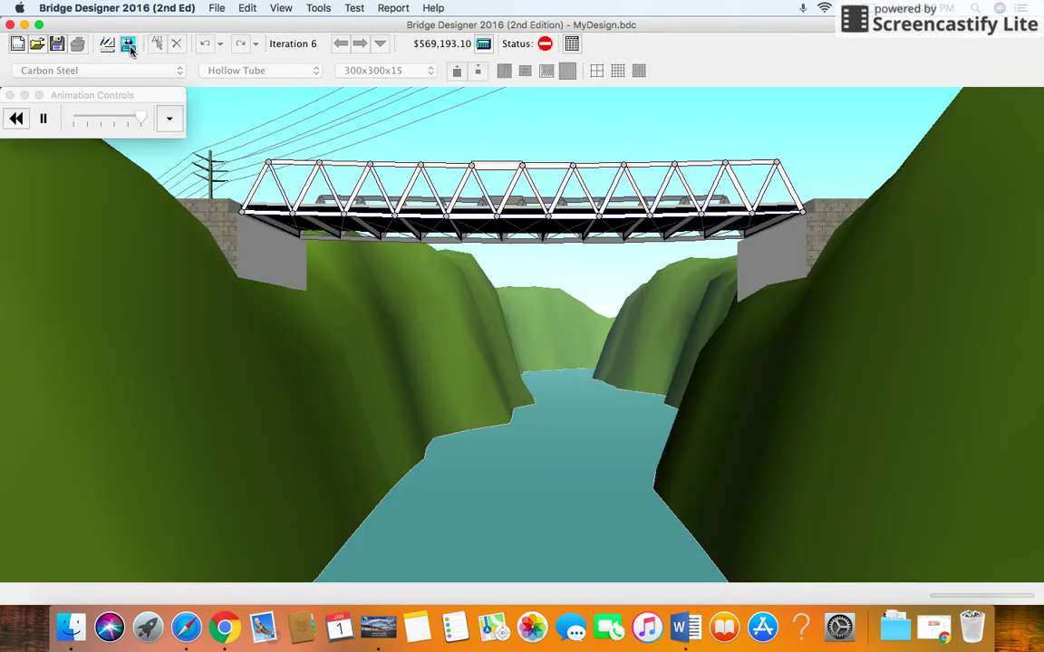
left_click(106, 43)
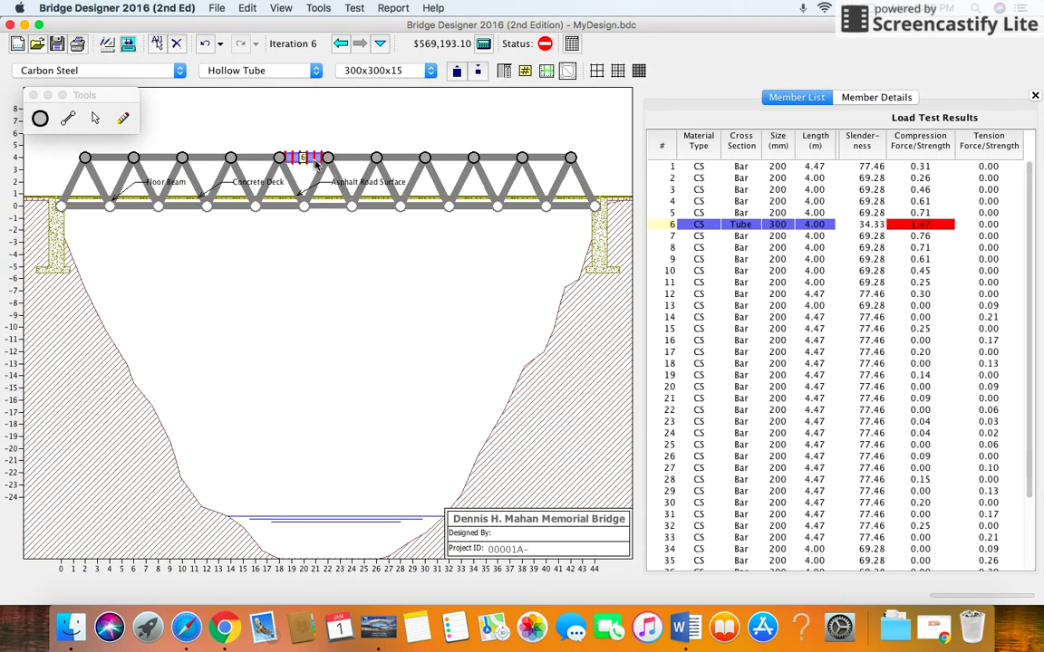
- Increase member 6's size to 360x360x18, rerun the load test and return to the drawing board
left_click(469, 71)
left_click(469, 71)
left_click(470, 72)
left_click(126, 46)
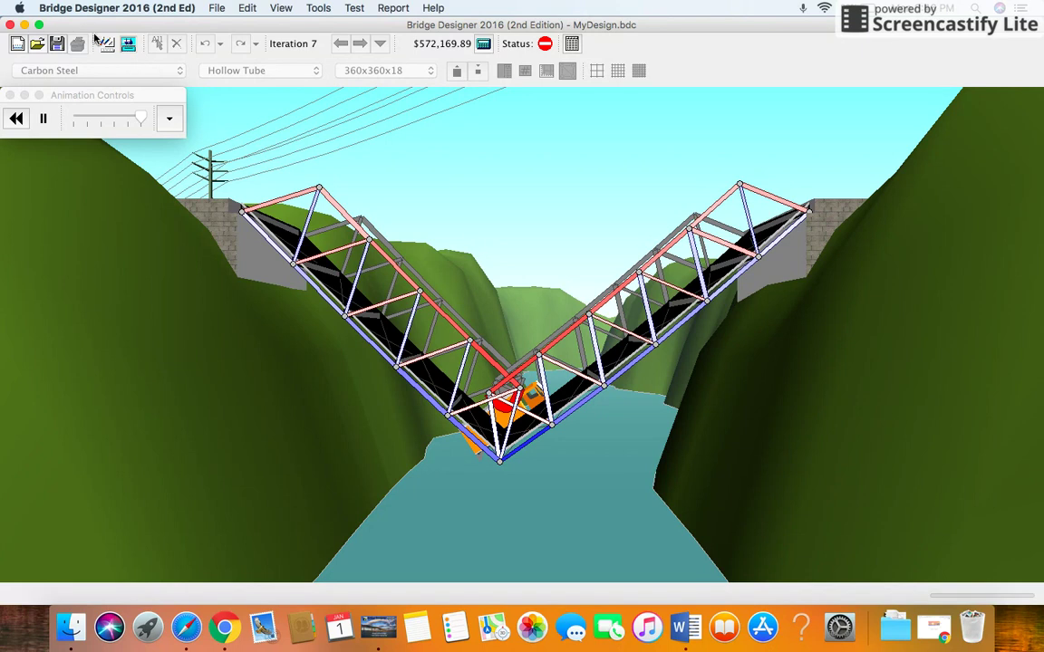
left_click(96, 40)
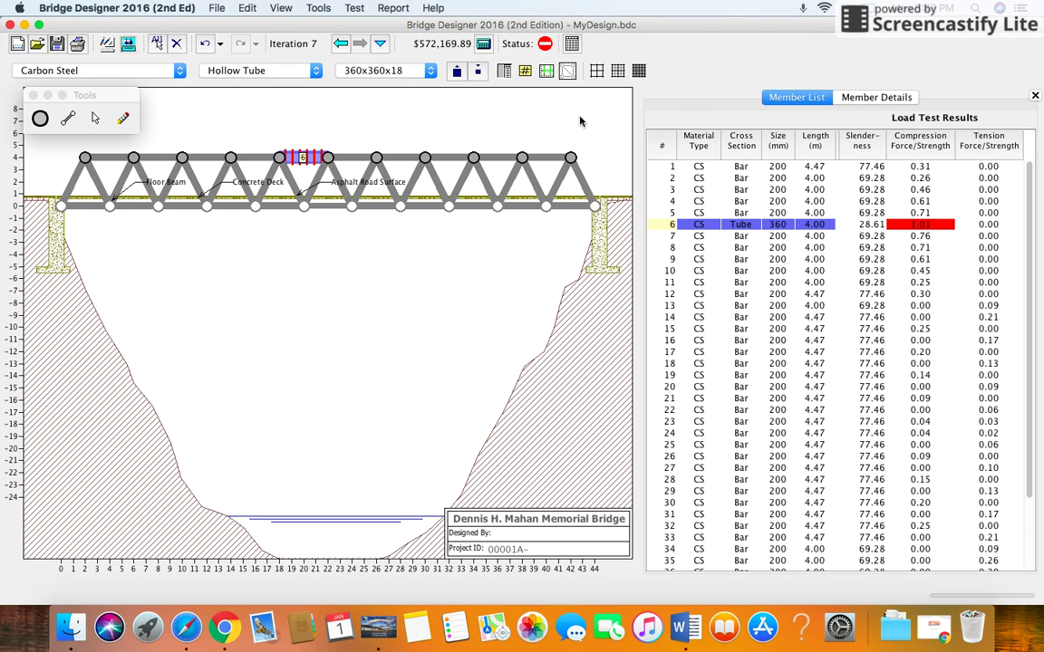
- Increase member 6's size to 400x400x20, rerun the load test and return to the drawing board
left_click(457, 73)
left_click(127, 46)
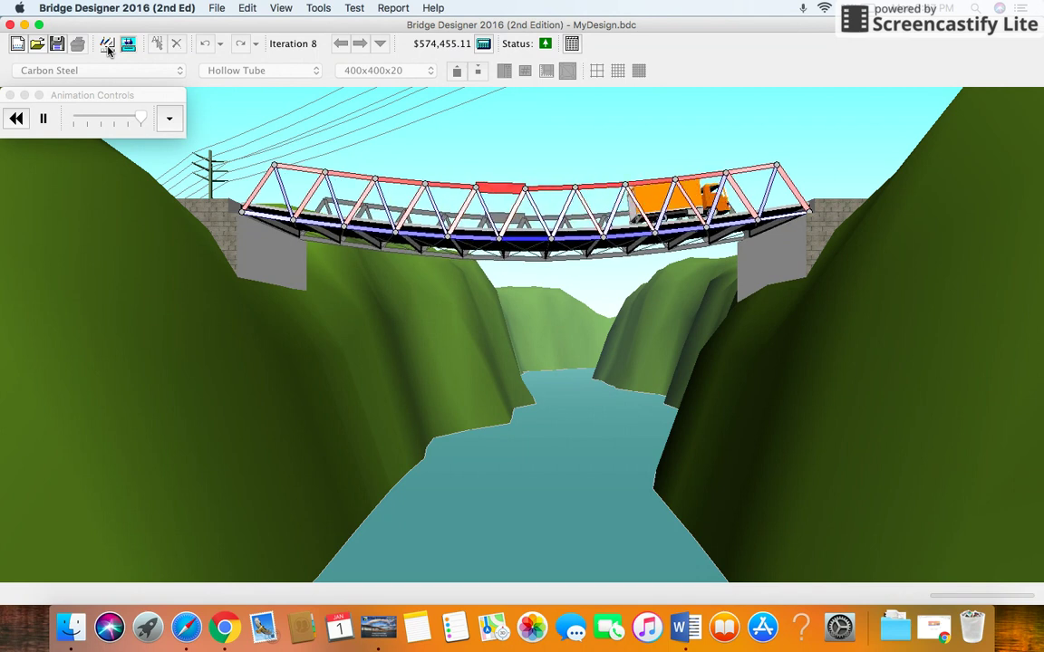
left_click(107, 46)
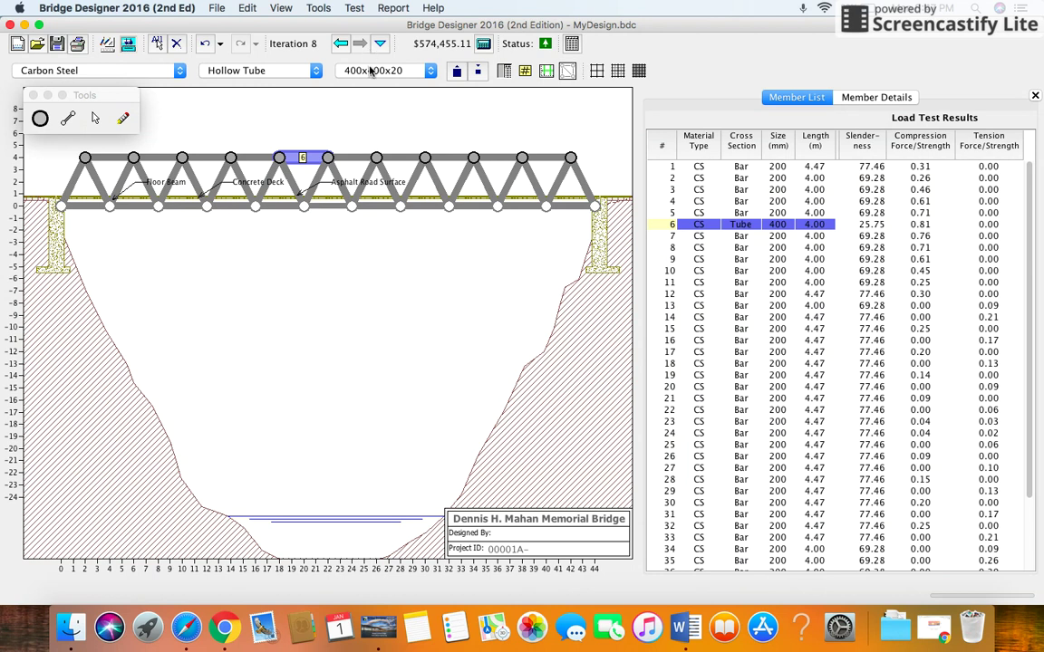
- Review the available cross-section types and steel materials for member 6 without changing them
left_click(268, 72)
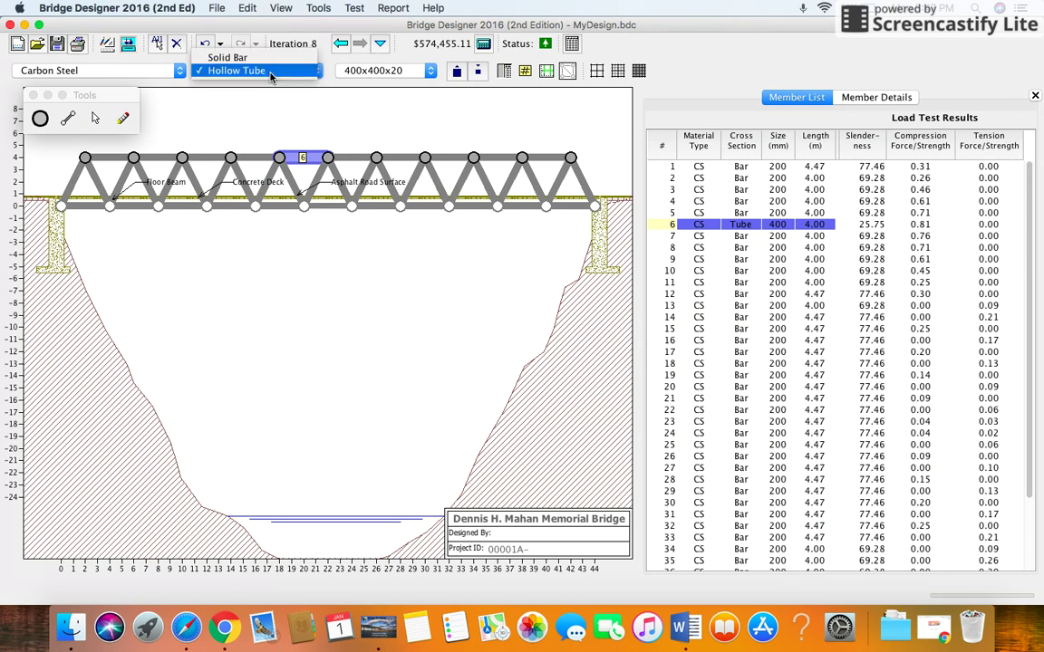
left_click(270, 72)
left_click(133, 72)
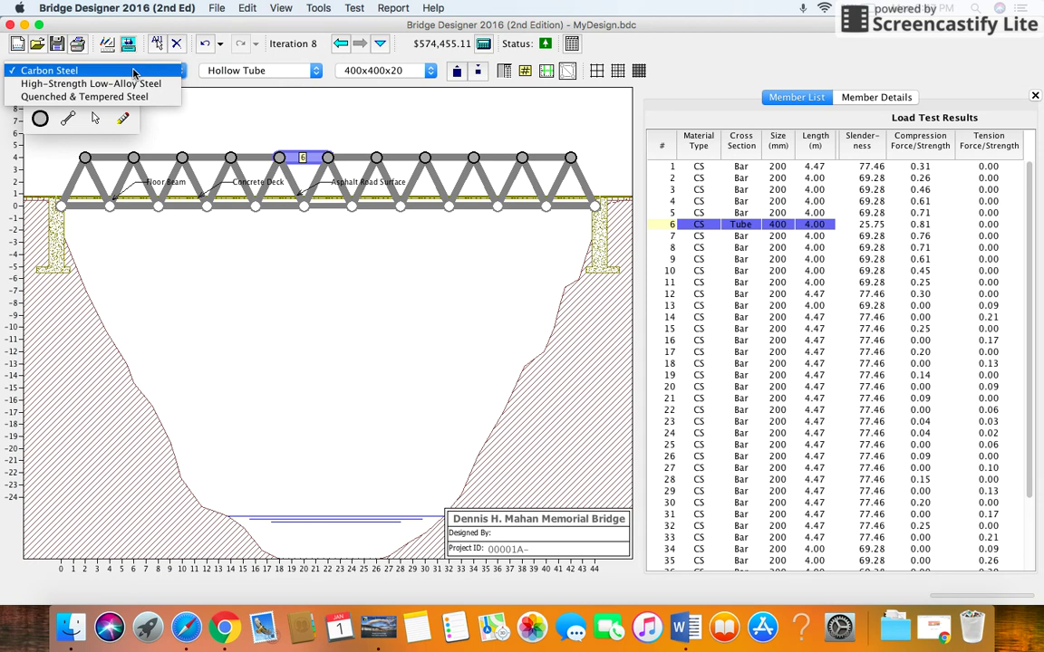
left_click(134, 71)
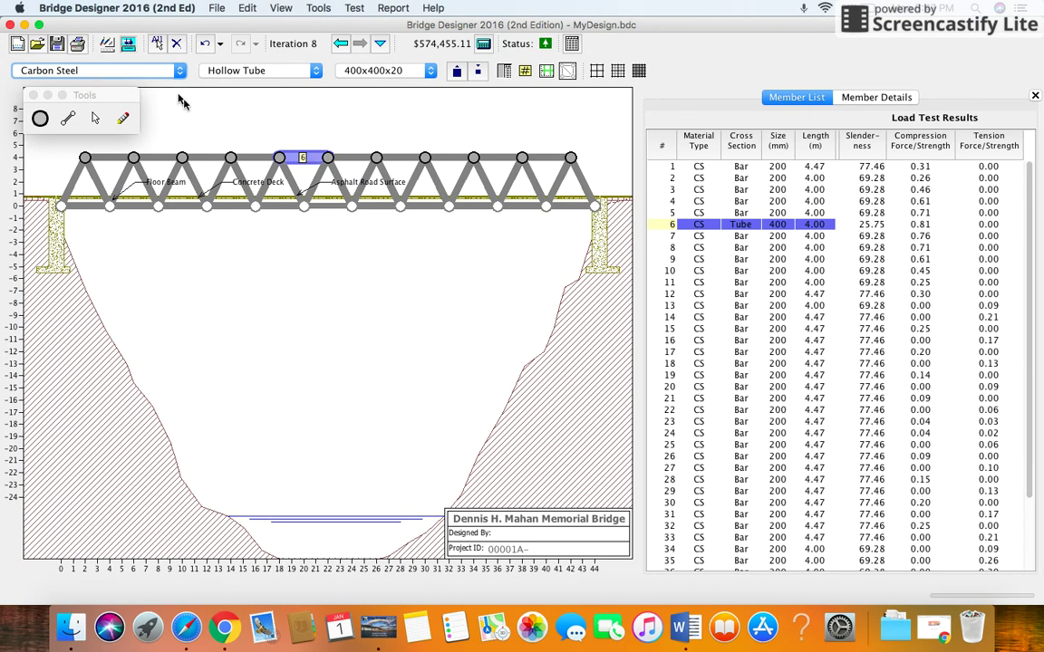
- Try Quenched & Tempered Steel on member 6 and revert it to Carbon Steel to compare the bridge cost
left_click(151, 72)
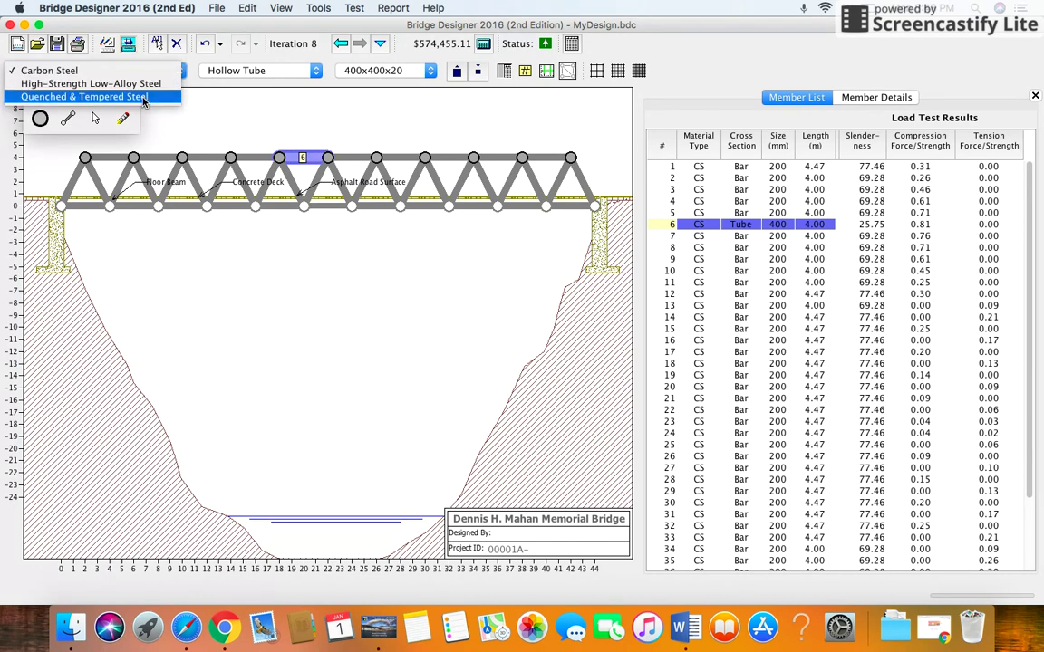
left_click(142, 97)
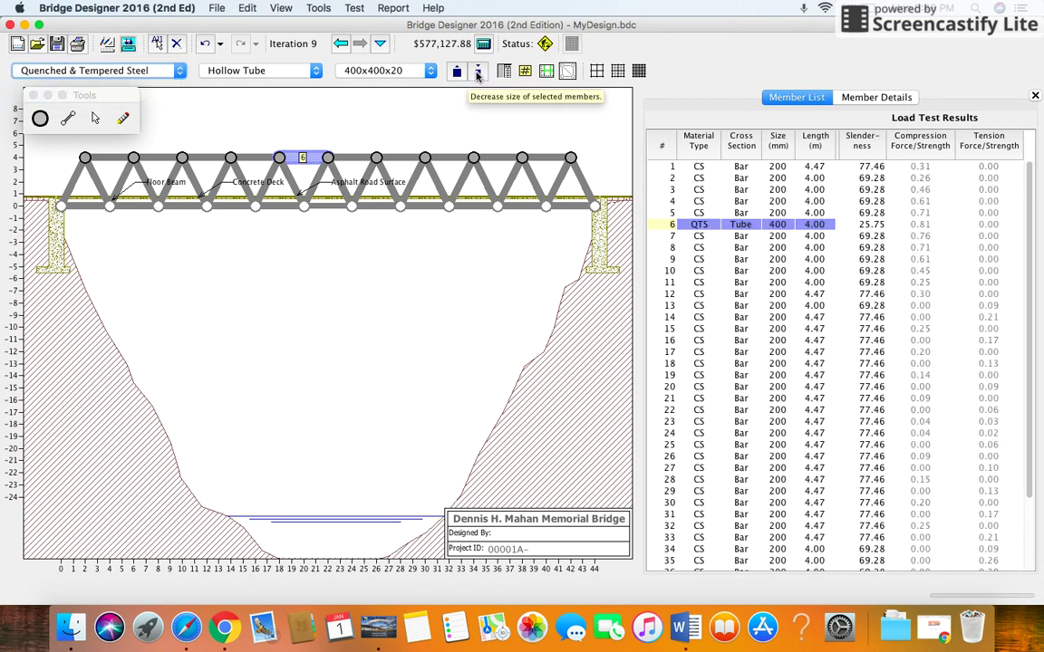
left_click(145, 71)
left_click(130, 37)
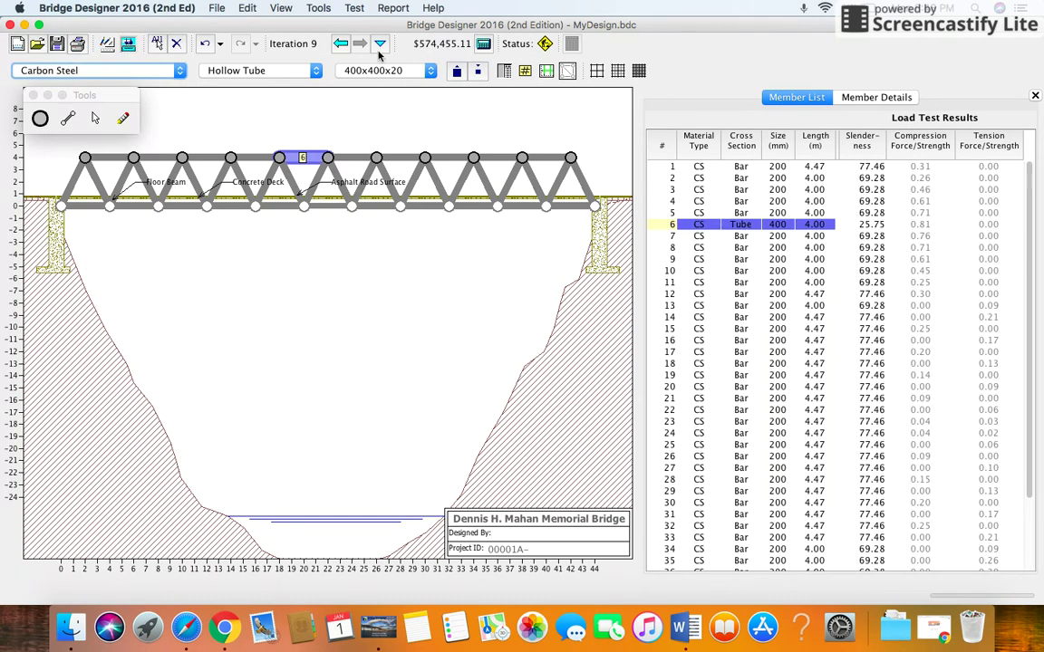
- Change member 6's material to Quenched & Tempered Steel
left_click(96, 71)
left_click(102, 108)
left_click(88, 69)
left_click(93, 96)
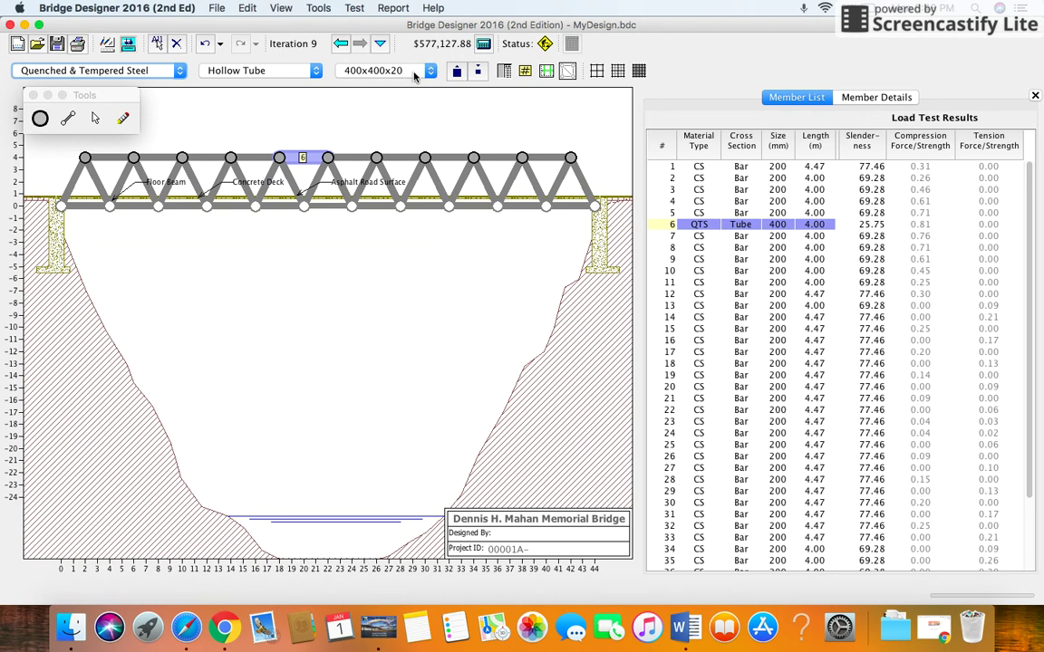
- Reduce member 6's size to 340x340x17, rerun the load test and return to the drawing board
left_click(479, 72)
left_click(478, 72)
left_click(479, 72)
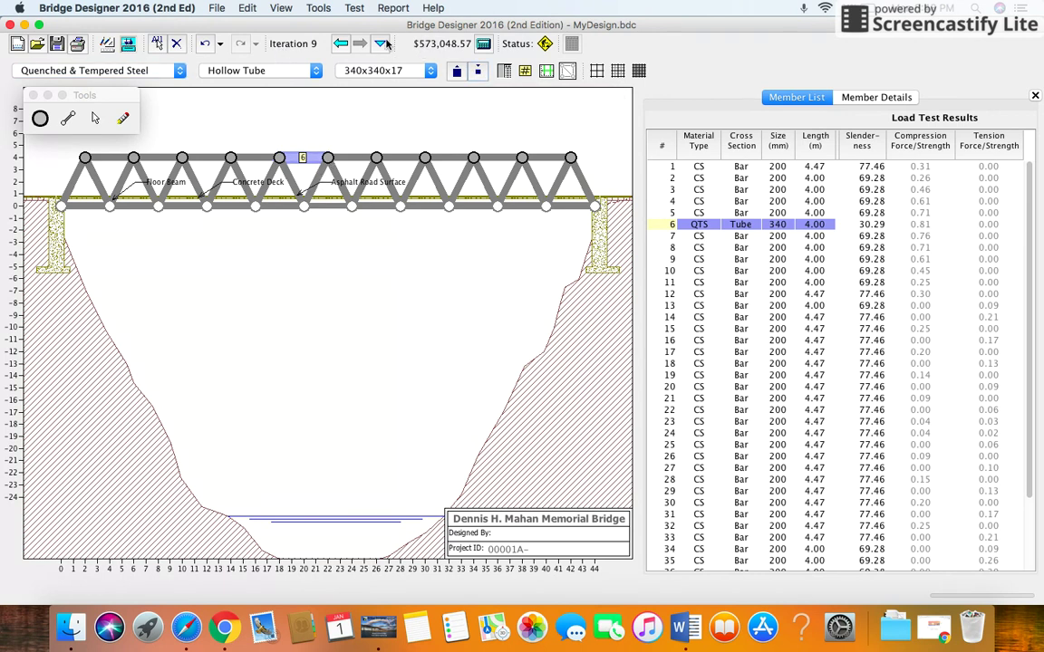
left_click(130, 45)
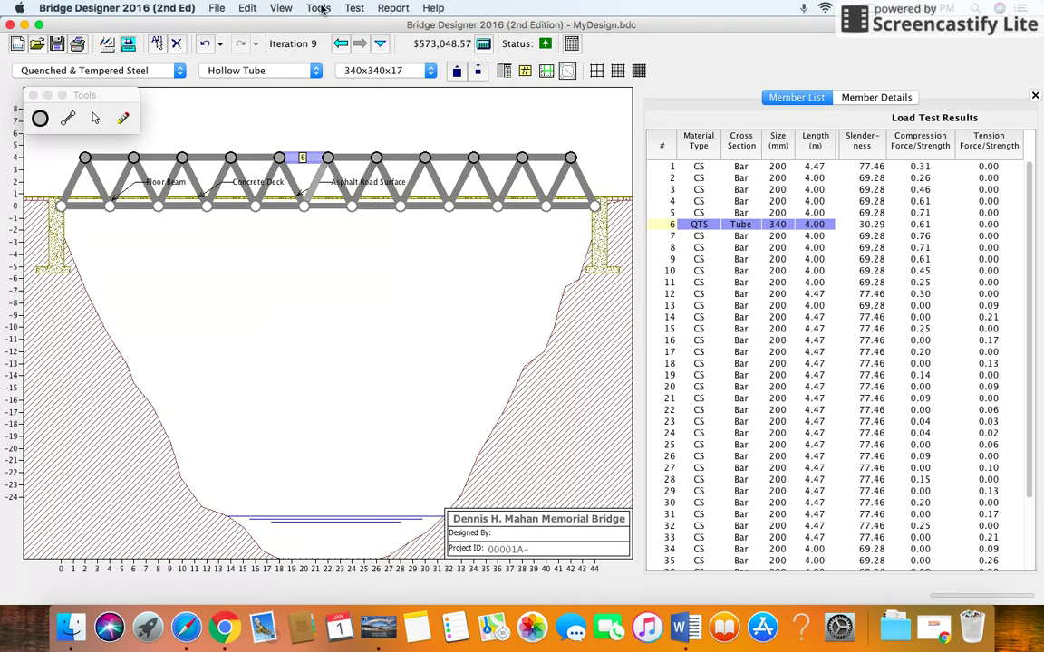
- Open the How to Design a Bridge help page, skim its list of topics and close it
left_click(432, 8)
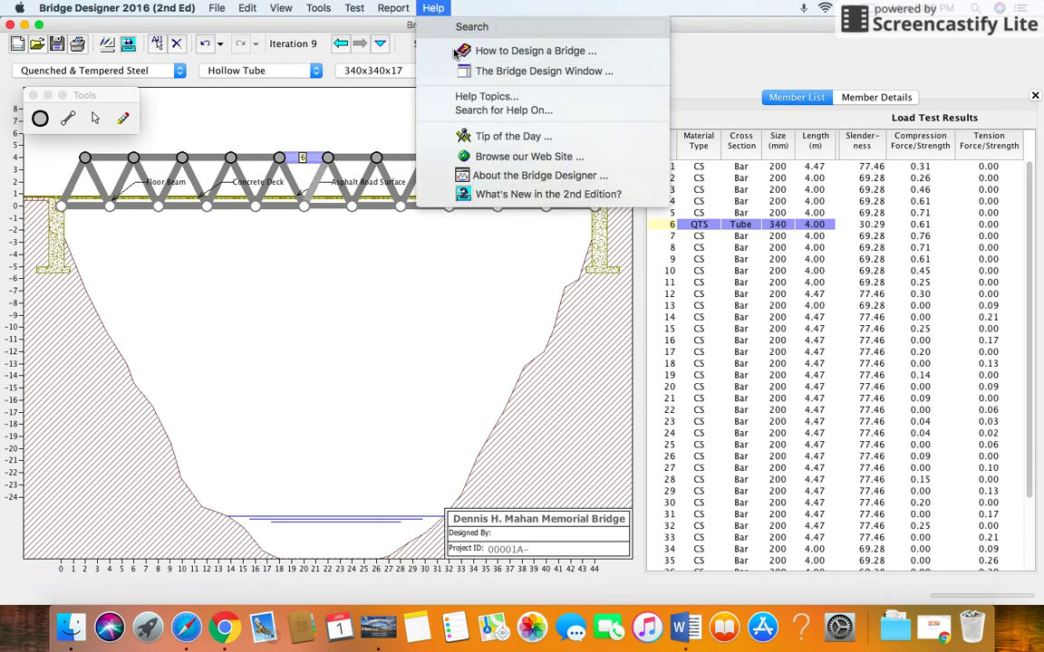
left_click(498, 48)
scroll(190, 186, "up", 1)
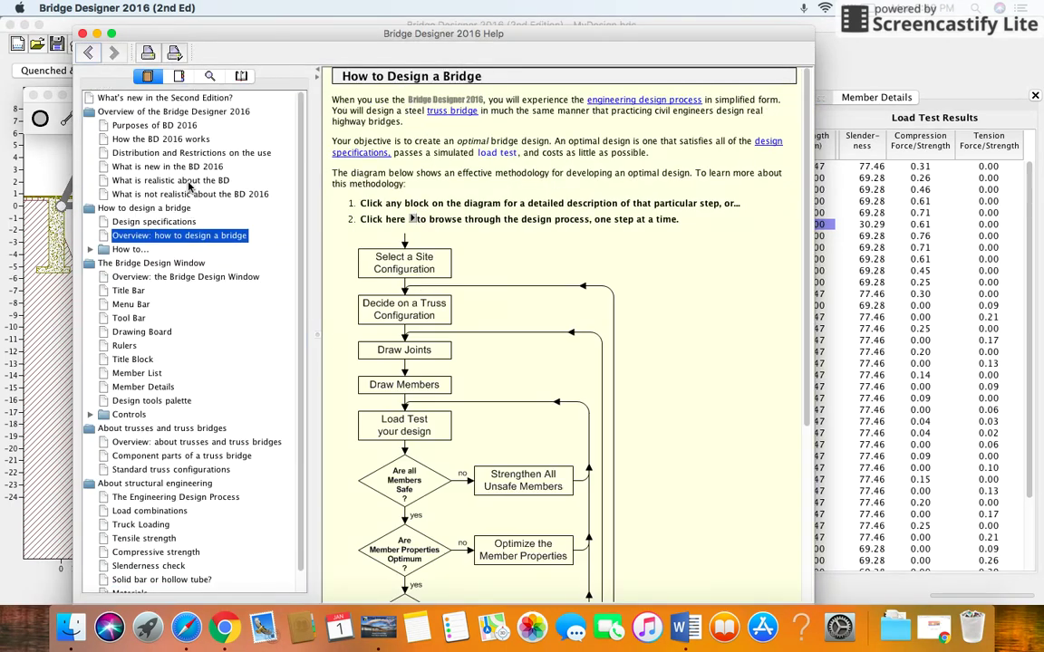
scroll(190, 185, "down", 1)
scroll(190, 186, "up", 1)
left_click(81, 35)
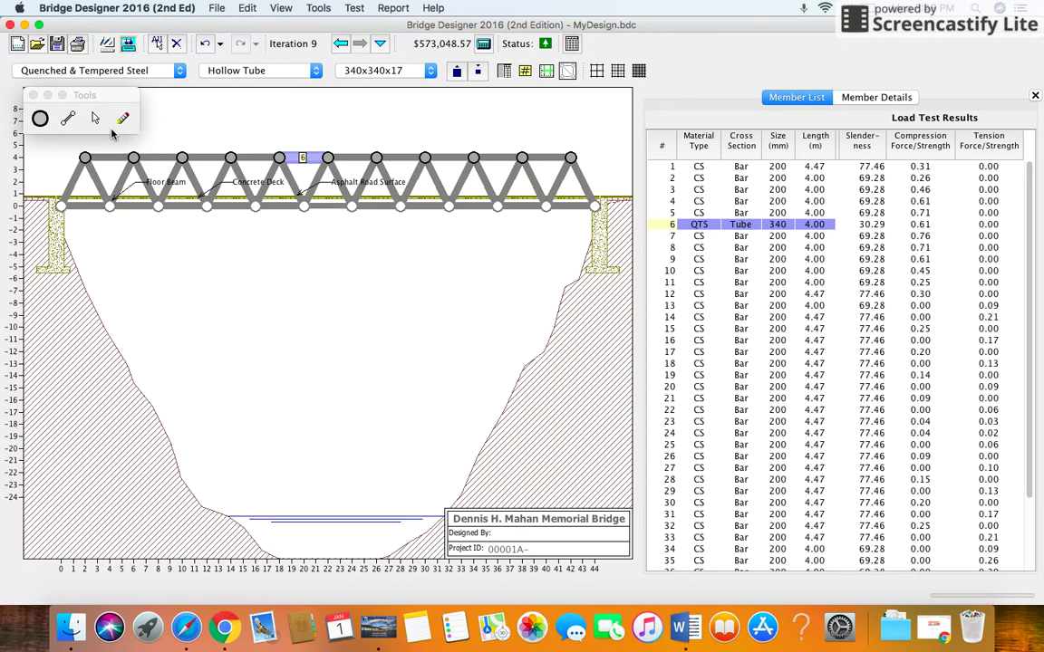
- Try a load test with top-chord member 6 erased, and redraw the member between the same two joints
left_click(120, 120)
left_click(295, 157)
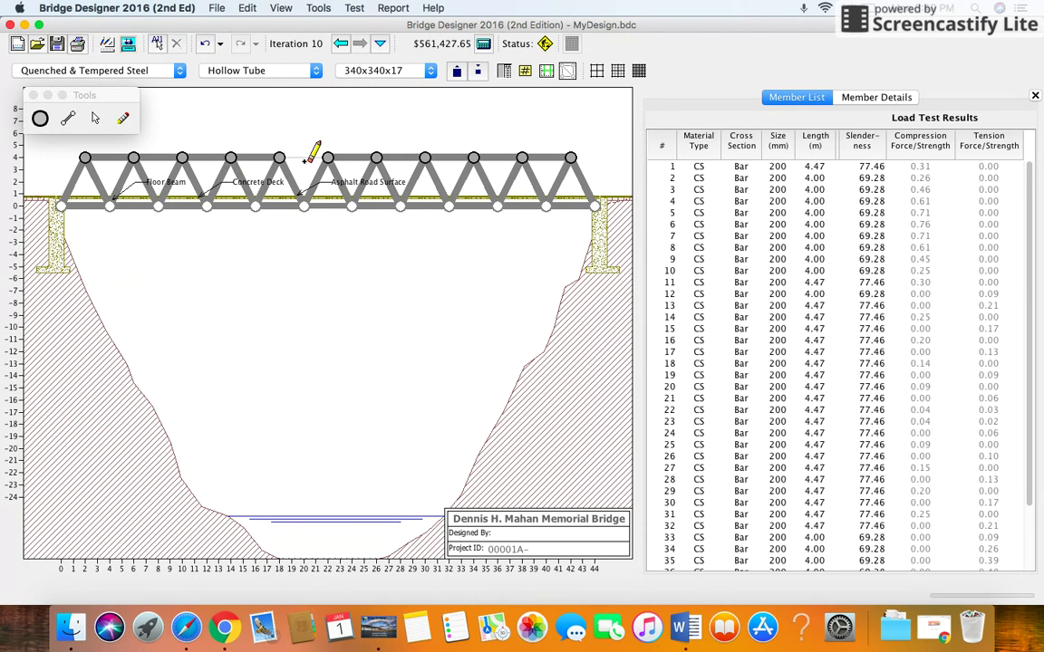
left_click(128, 46)
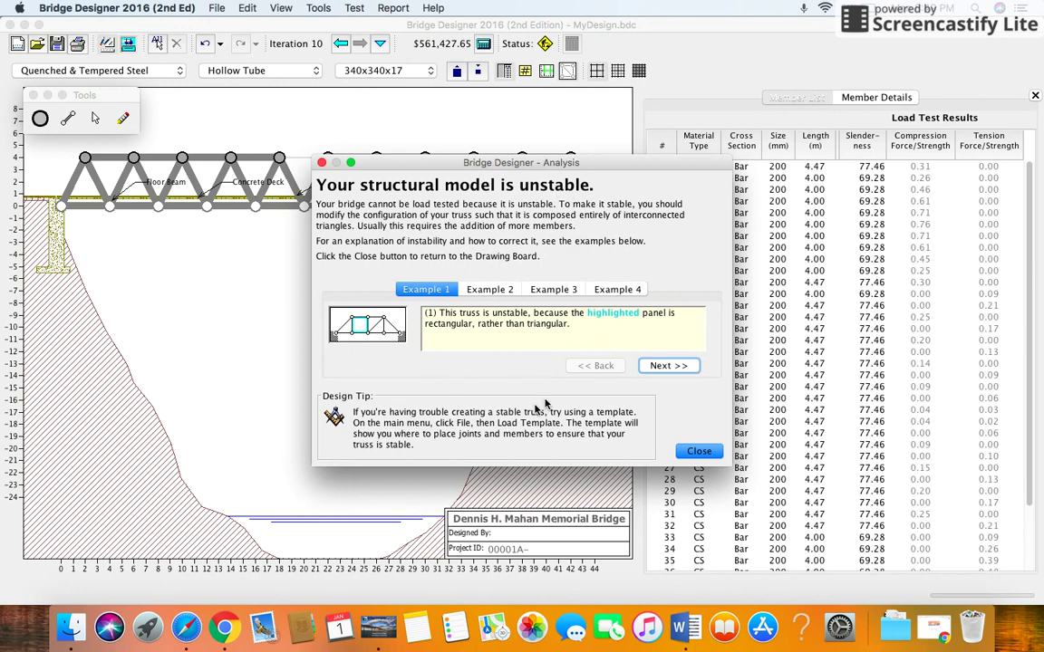
left_click(321, 163)
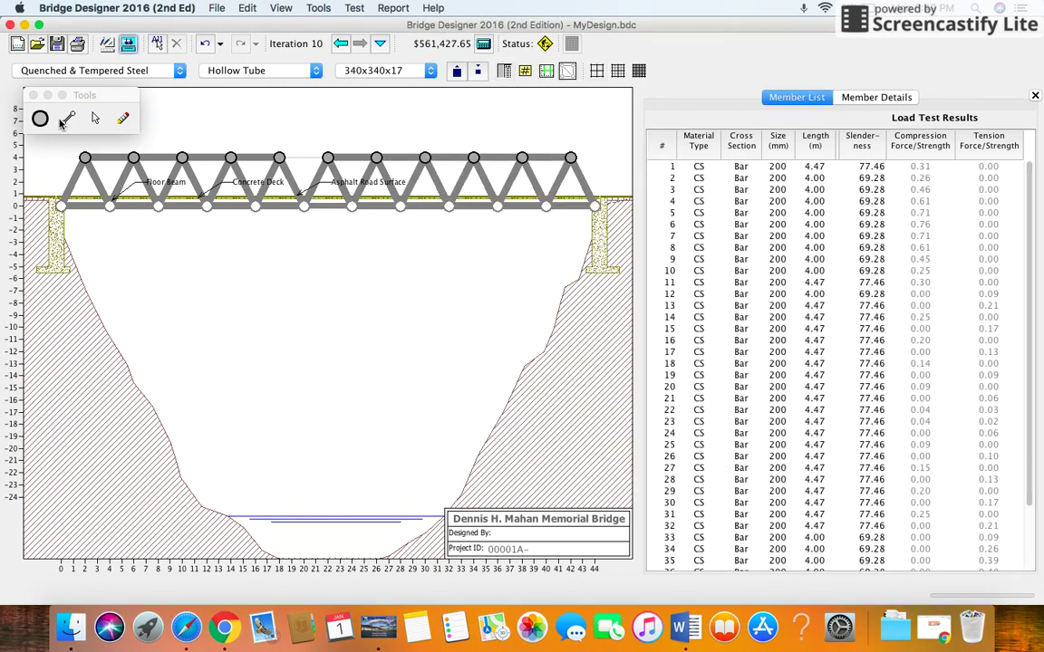
left_click_drag(279, 158, 327, 158)
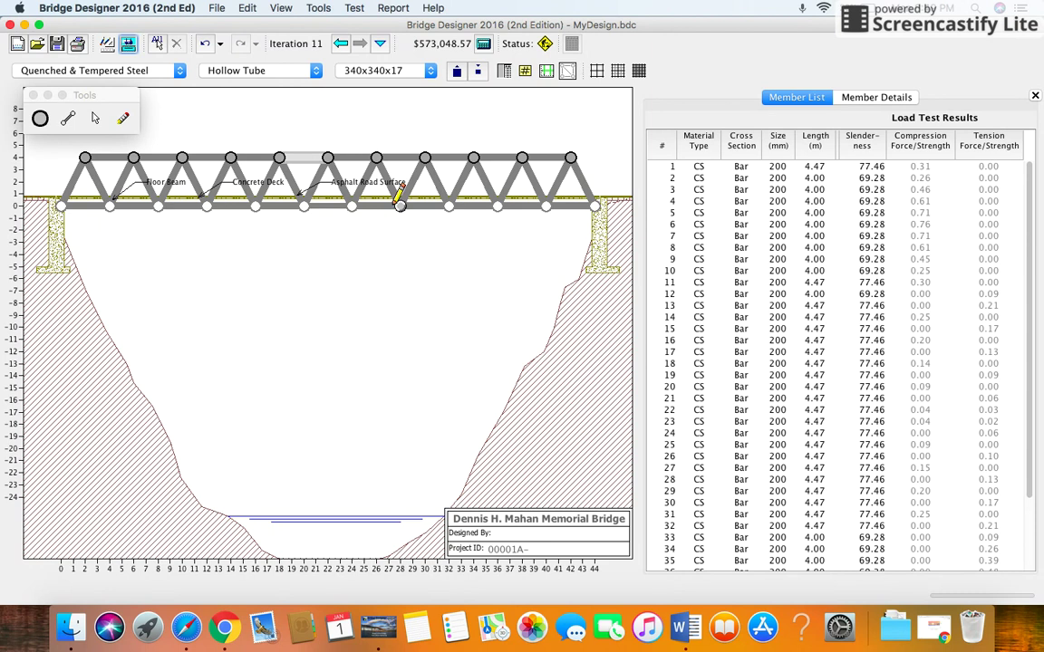
scroll(809, 288, "down", 3)
scroll(809, 288, "up", 3)
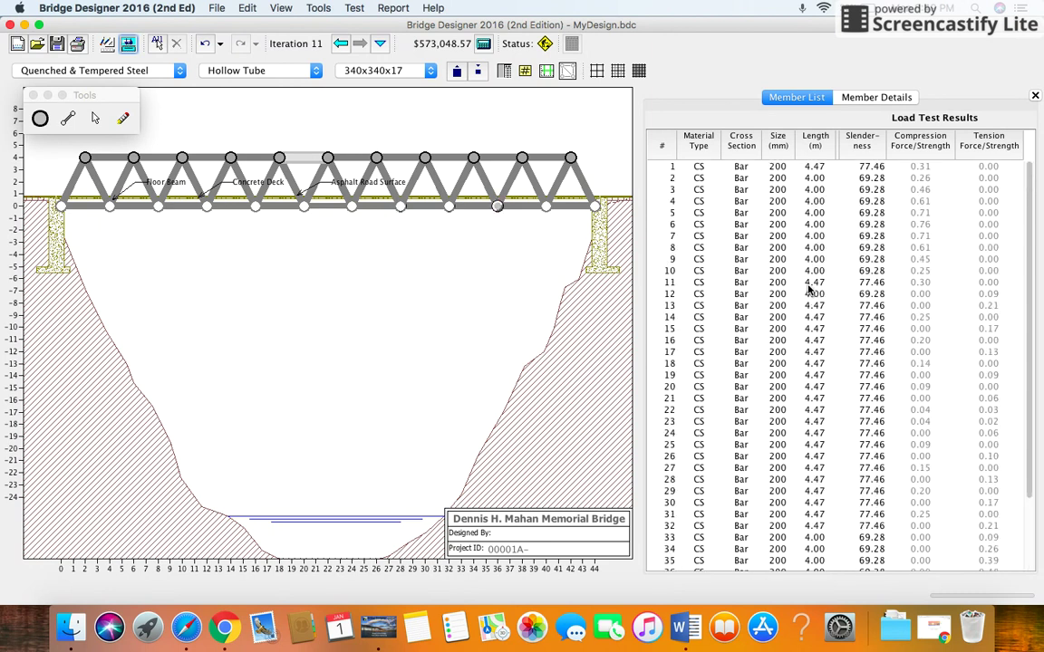